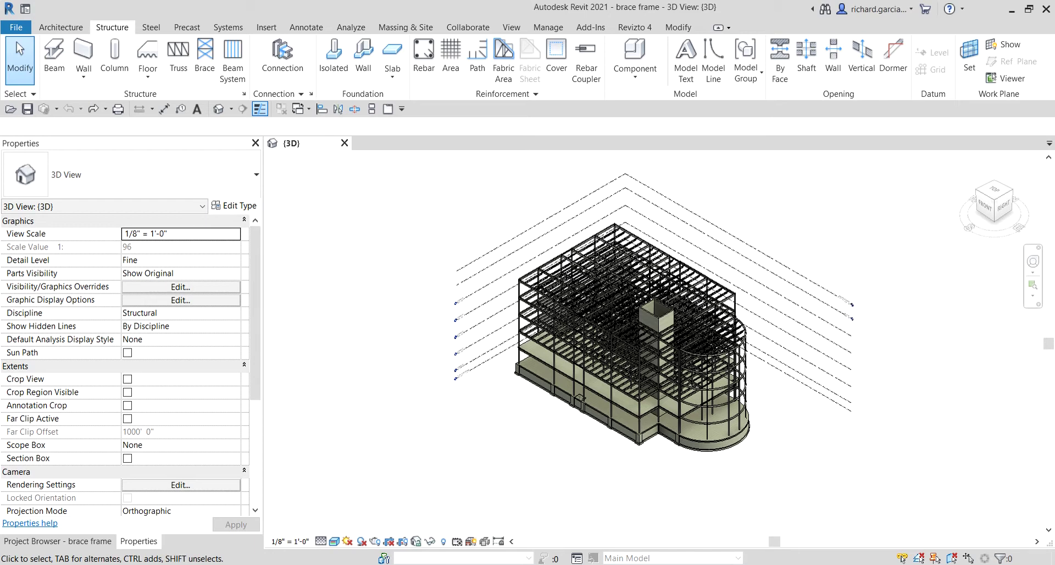
# Open the Level 2 structural plan and show its view properties.
pyautogui.click(52, 543)
pyautogui.click(58, 208)
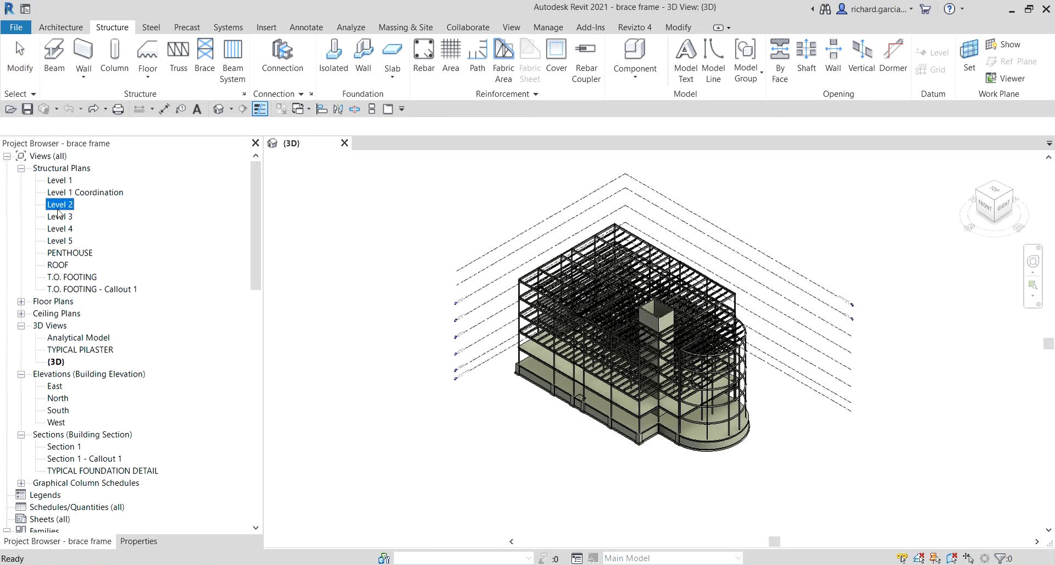
pyautogui.doubleClick(58, 209)
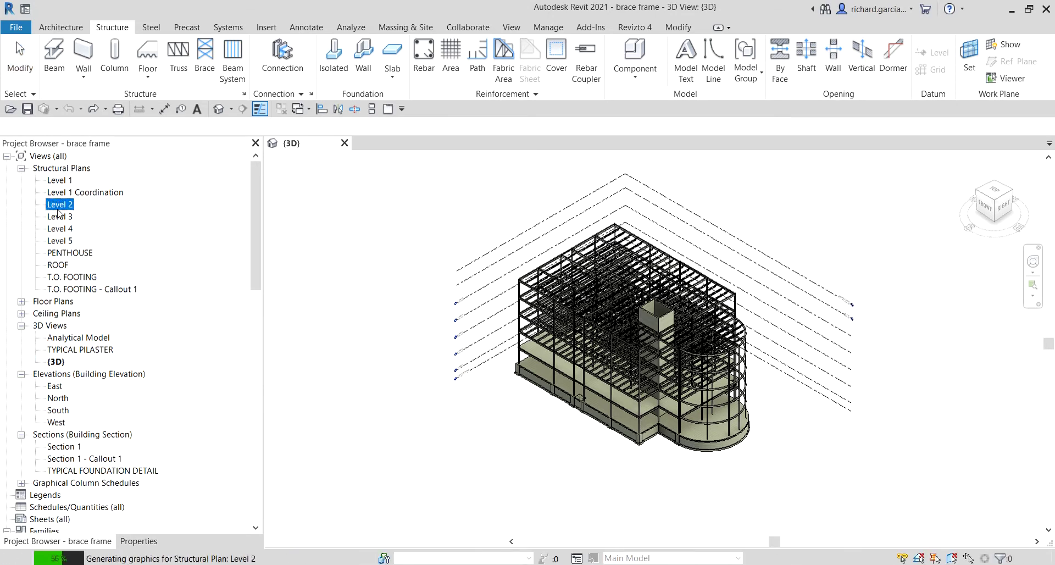
pyautogui.click(148, 546)
# Examine the framing bays along the south edge of the Level 2 plan.
pyautogui.moveTo(526, 413); pyautogui.dragTo(525, 412, button='middle')
pyautogui.scroll(5, 552, 382)
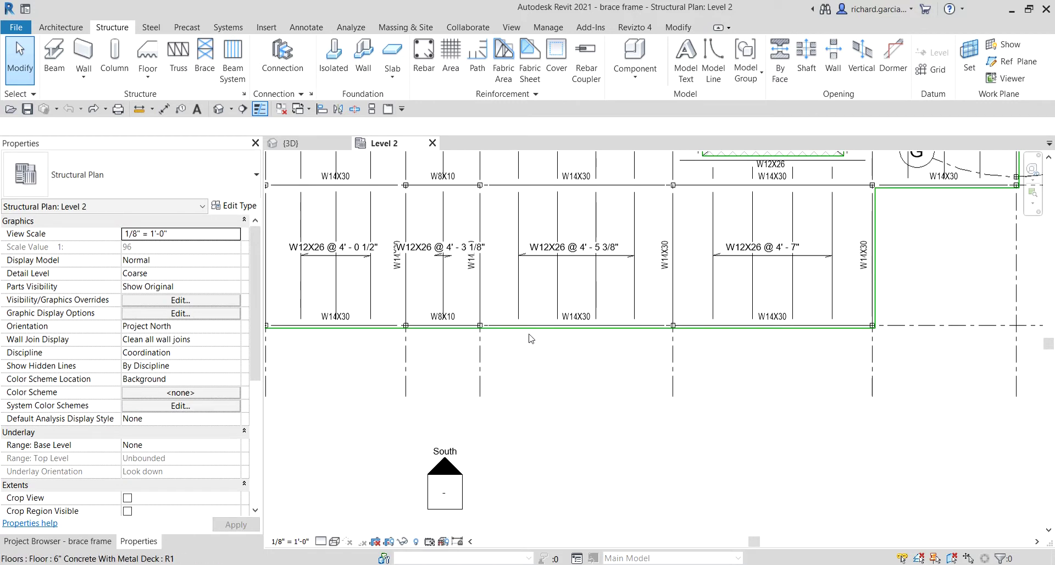
pyautogui.scroll(-2, 584, 348)
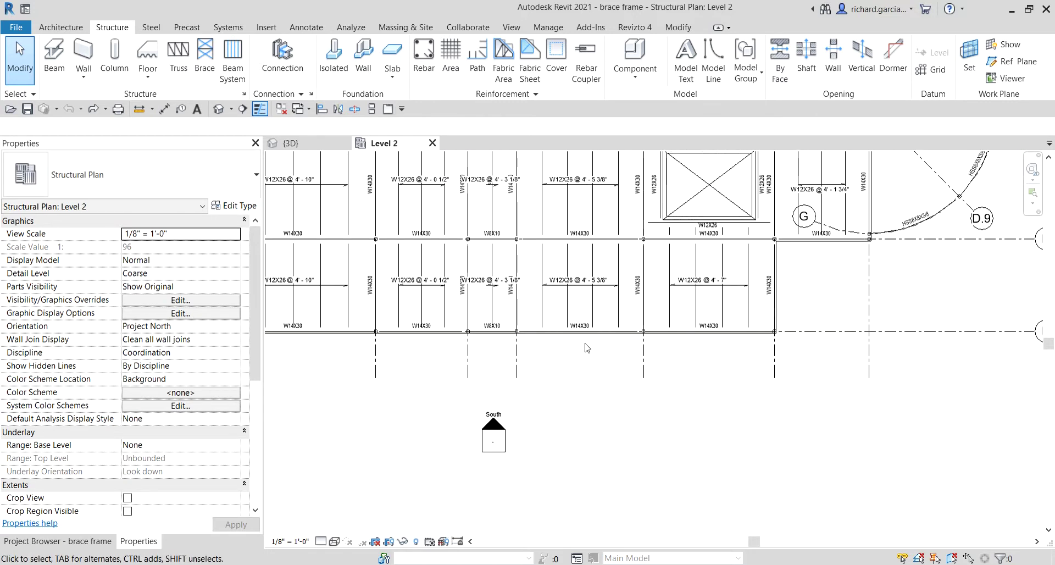
pyautogui.scroll(-2, 577, 350)
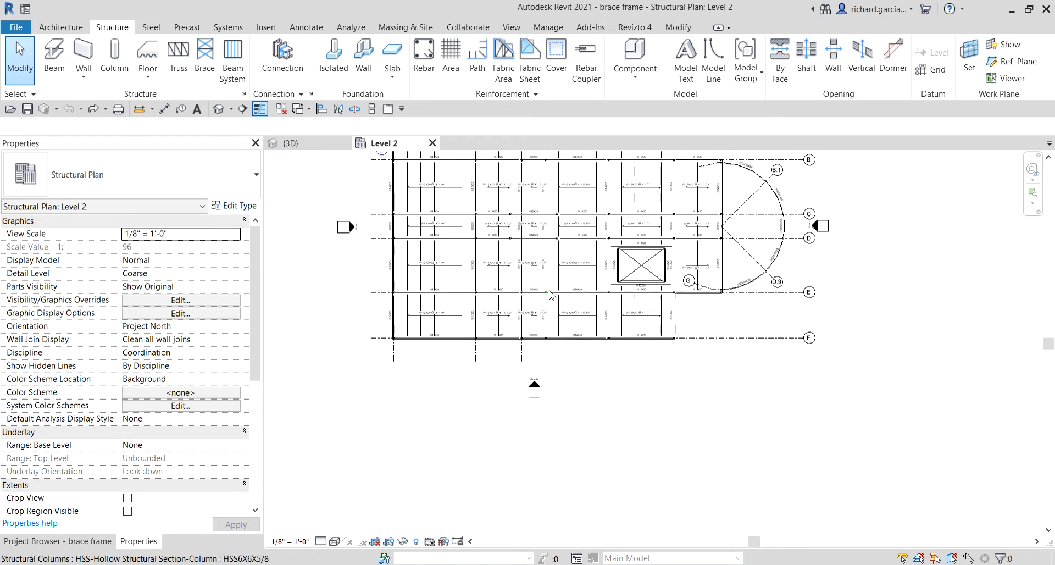
pyautogui.scroll(-1, 551, 336)
pyautogui.moveTo(551, 336); pyautogui.dragTo(545, 363, button='middle')
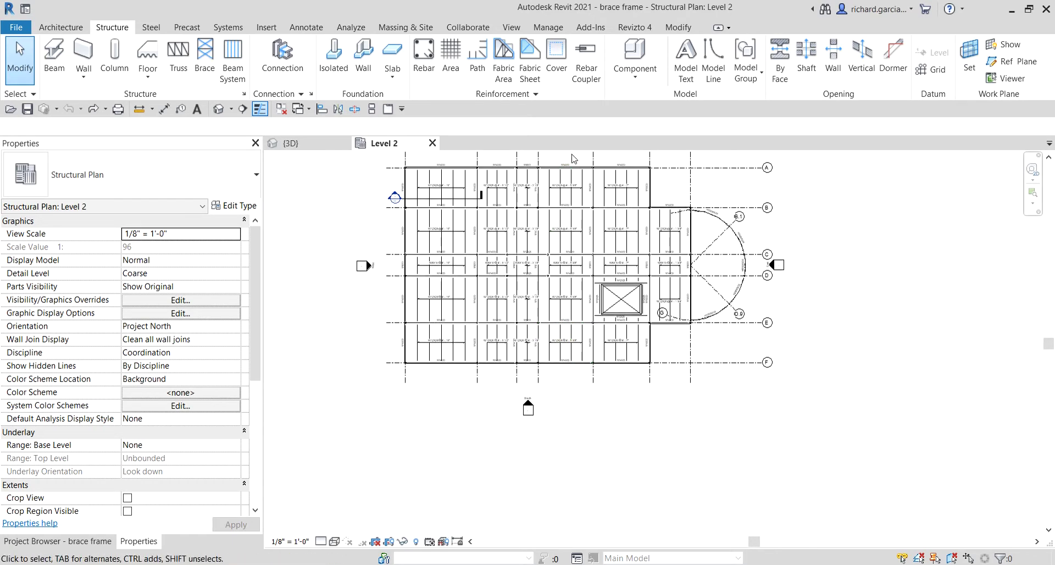
pyautogui.scroll(7, 575, 383)
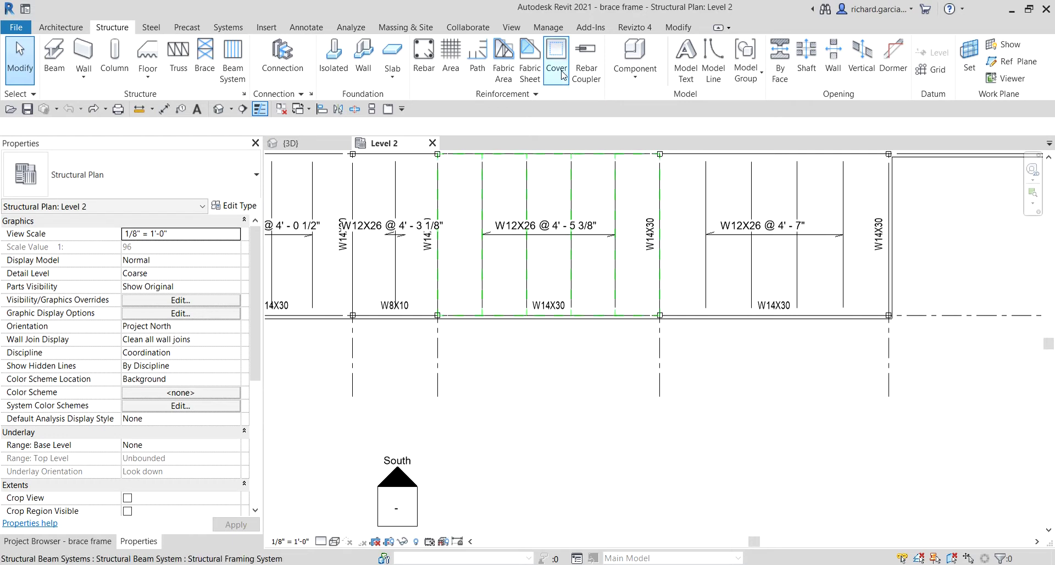
# Place a framing elevation attached to grid F, facing the south-edge bay labelled W12X26 @ 4' - 5 3/8".
pyautogui.click(513, 28)
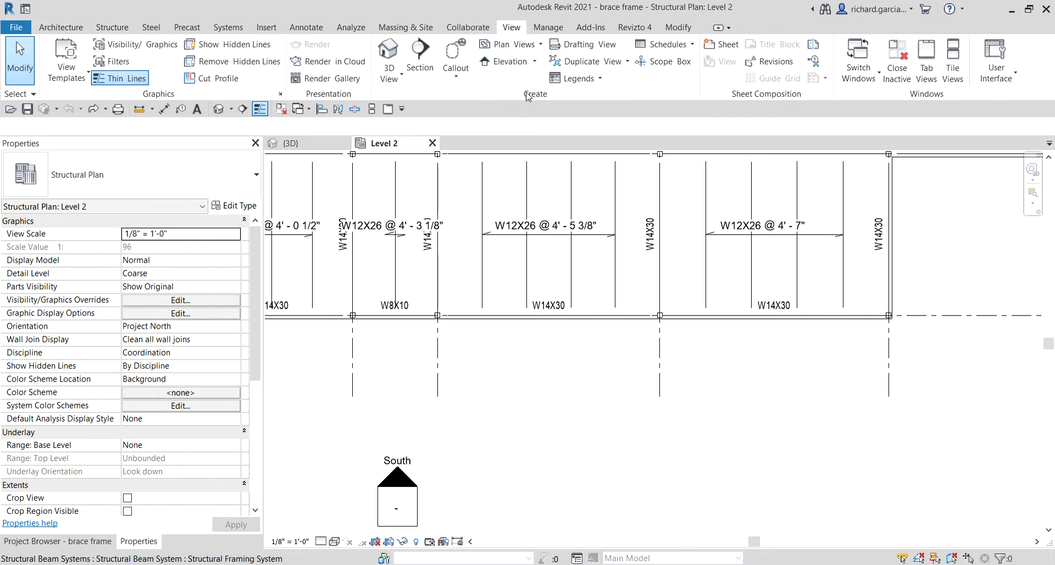
pyautogui.click(534, 62)
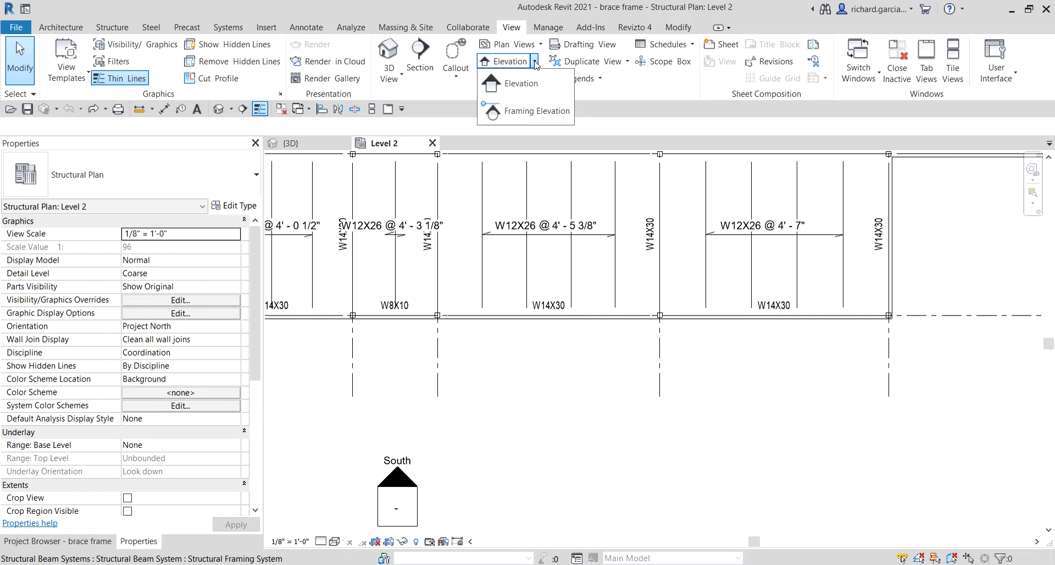
pyautogui.click(532, 120)
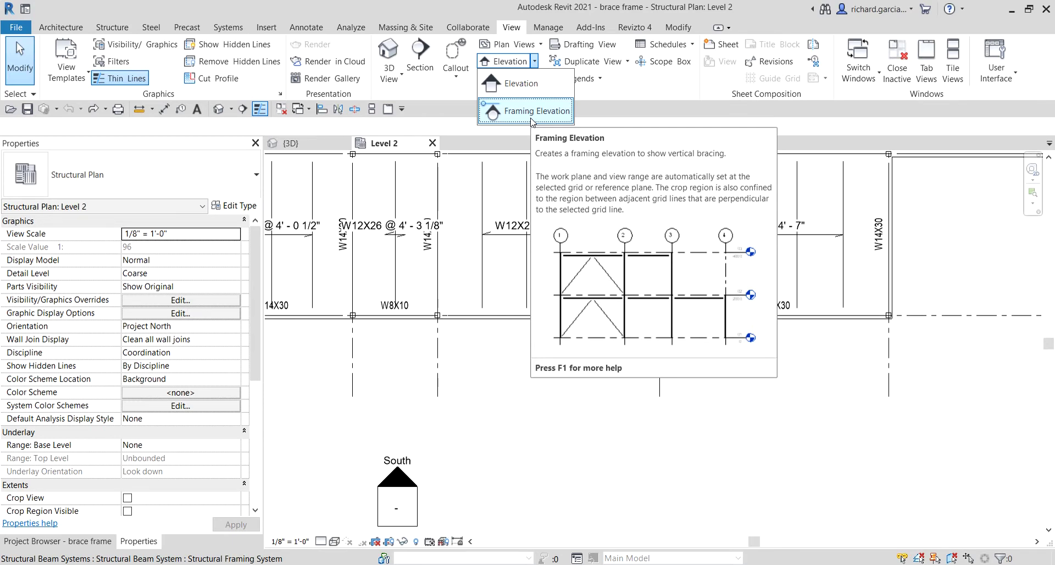
pyautogui.click(532, 118)
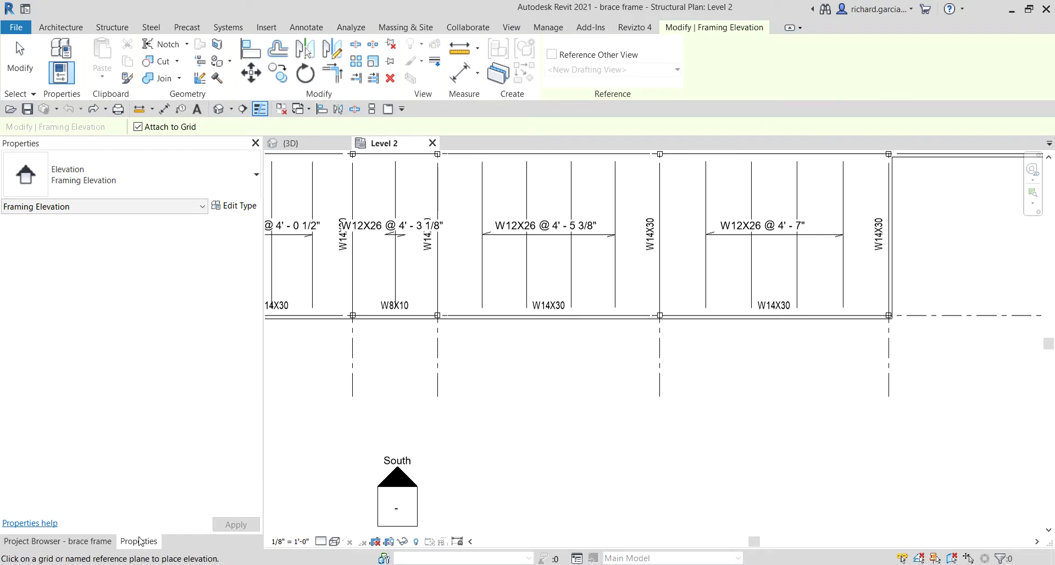
pyautogui.click(127, 560)
pyautogui.click(49, 560)
pyautogui.scroll(-3, 625, 433)
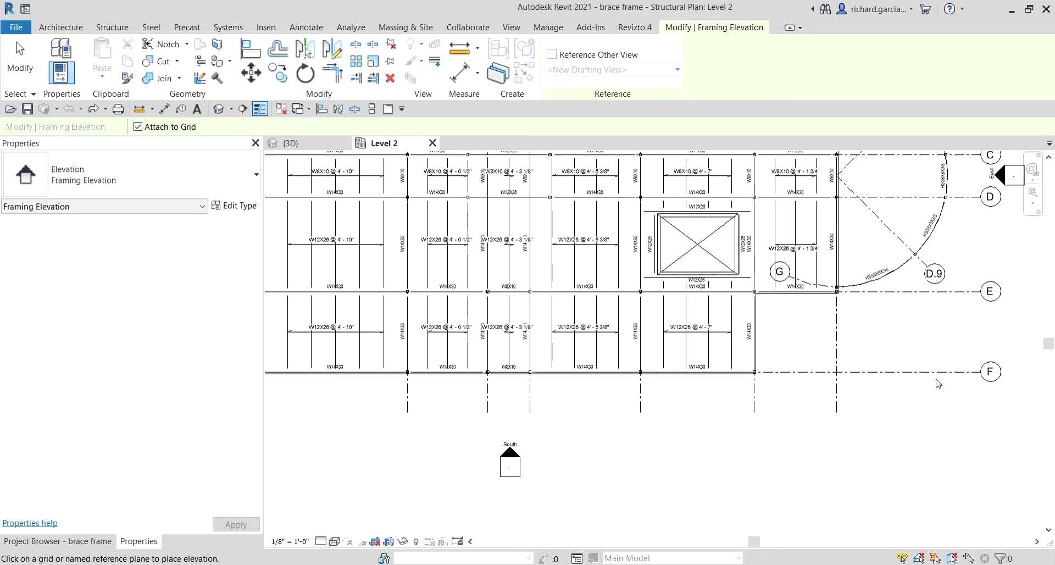
pyautogui.scroll(1, 591, 418)
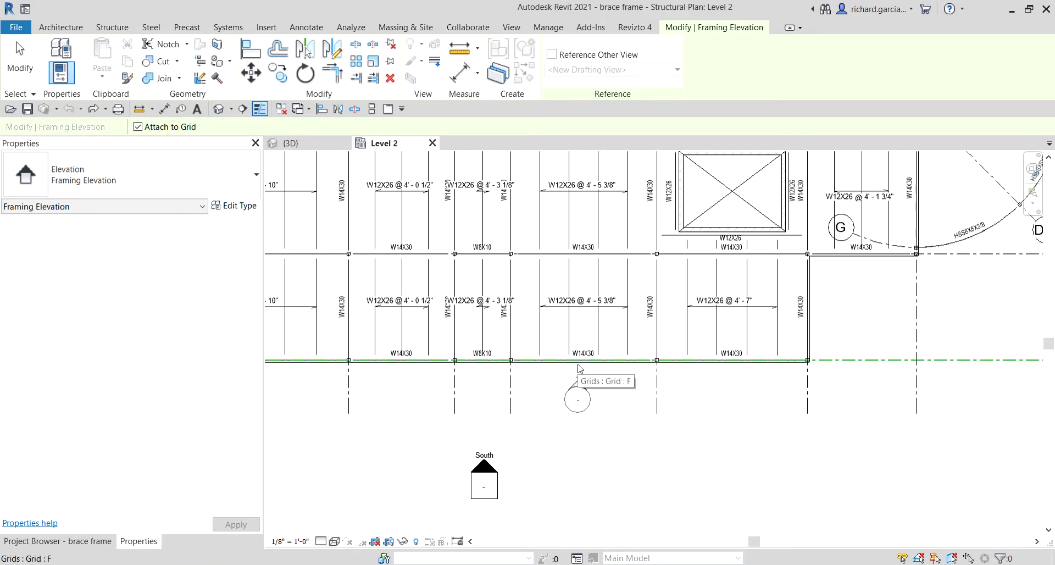
pyautogui.scroll(1, 578, 369)
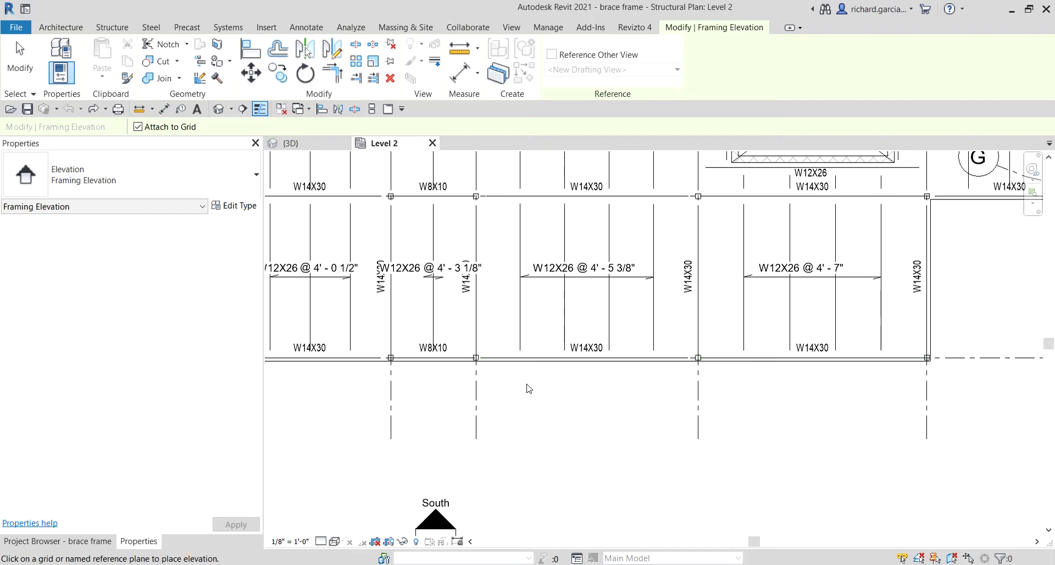
pyautogui.click(585, 365)
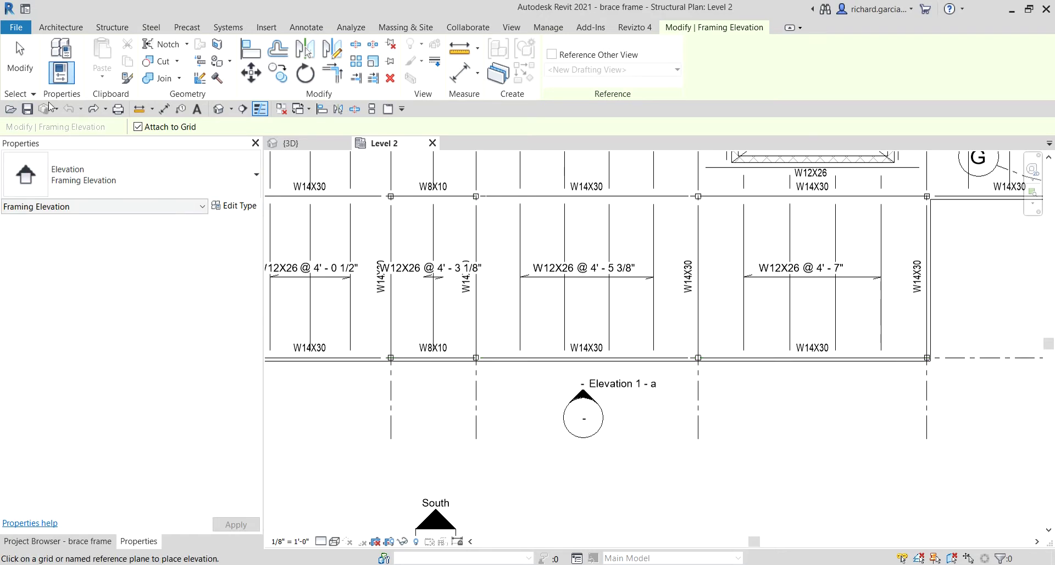
pyautogui.click(23, 62)
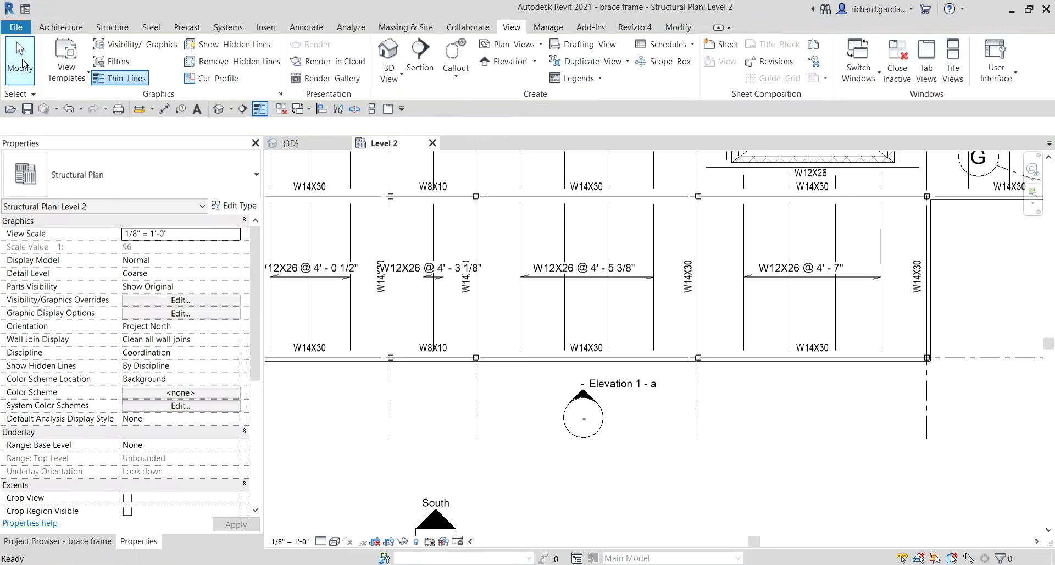
# Expand the Elevations (Framing Elevation) group in the project browser.
pyautogui.click(86, 541)
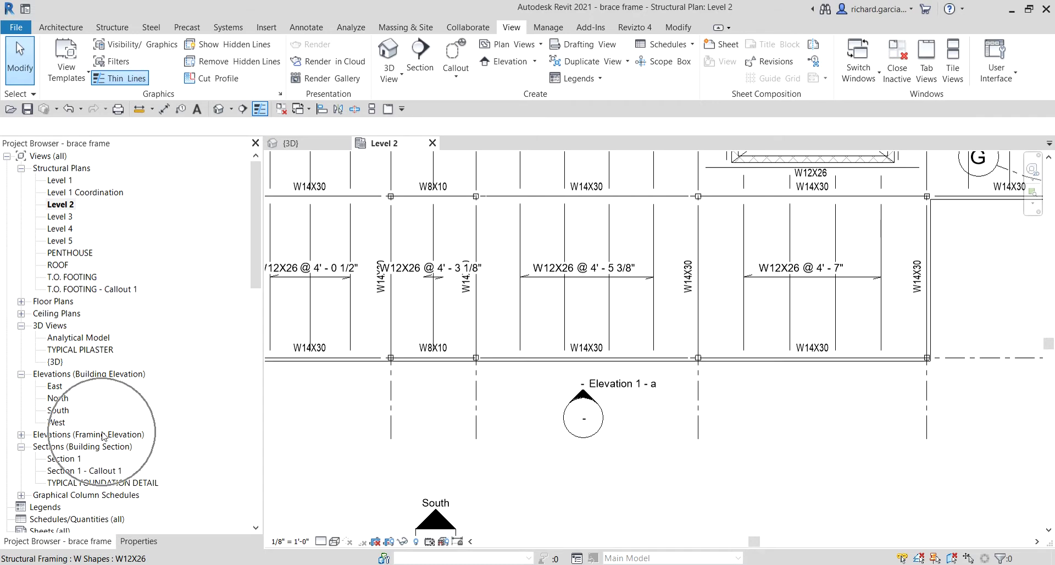
pyautogui.click(25, 439)
pyautogui.click(22, 435)
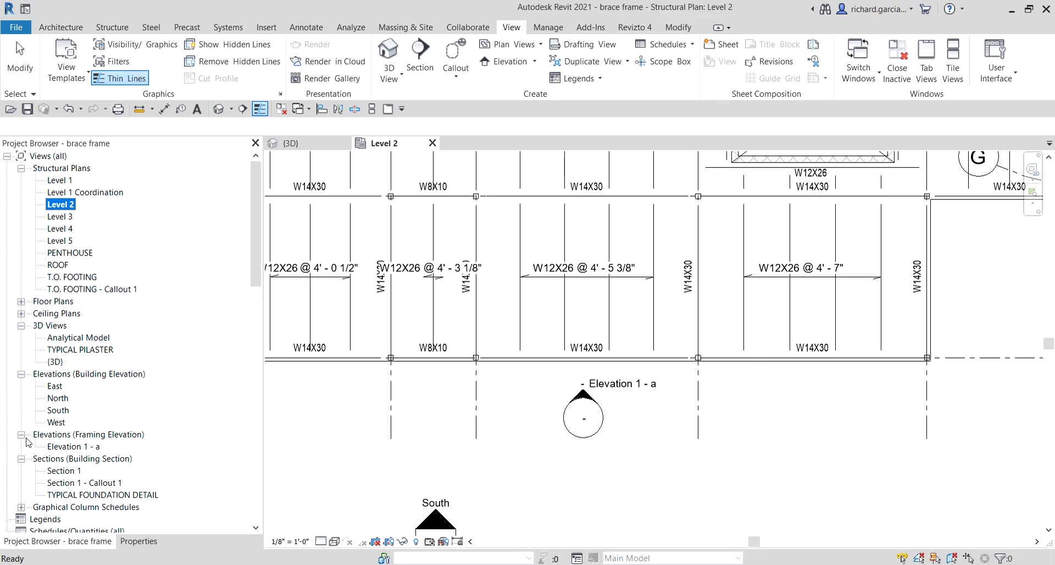
# Rename the new framing elevation view as BRACE FRAME ELEVATION.
pyautogui.click(83, 446)
pyautogui.rightClick(84, 448)
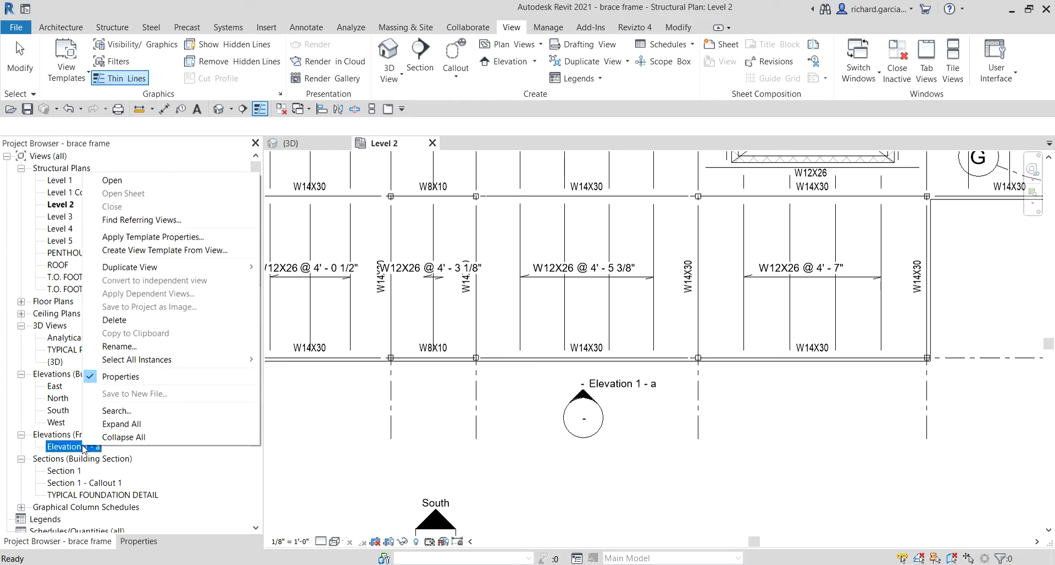
pyautogui.click(119, 346)
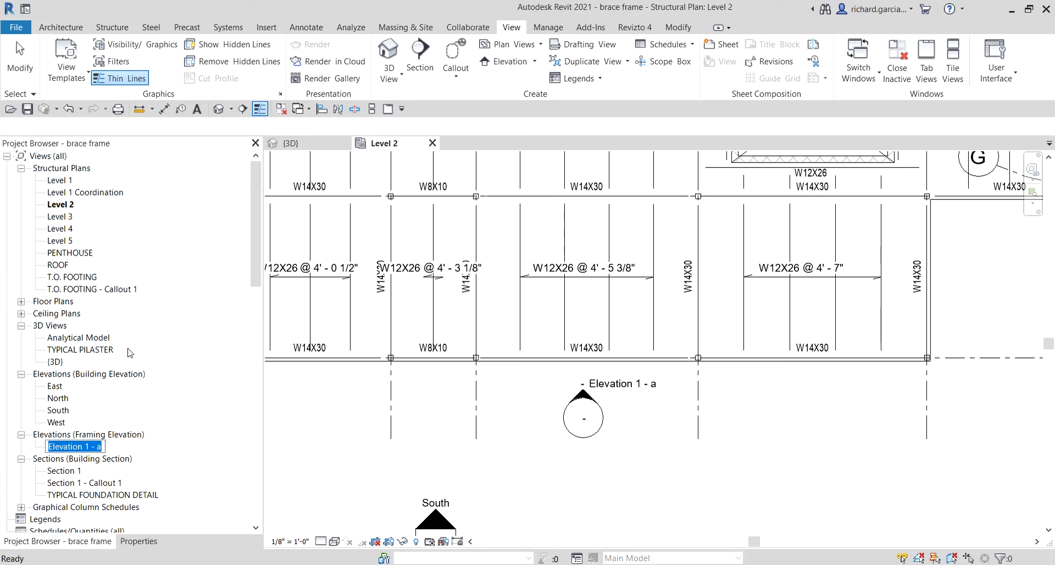
pyautogui.write('b')
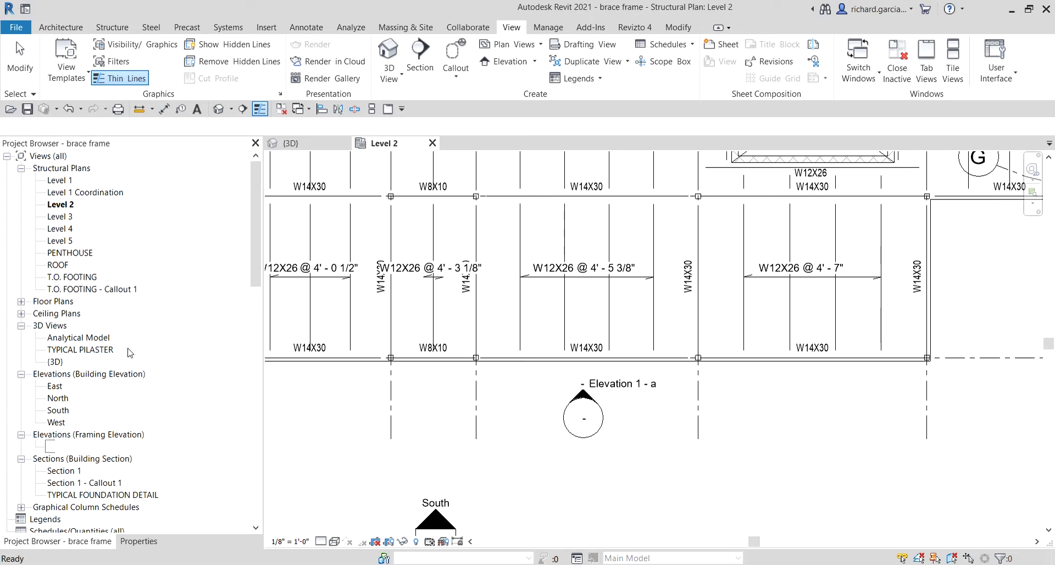
pyautogui.press('capslock')
pyautogui.write('BRACE FRAME ELEVATION')
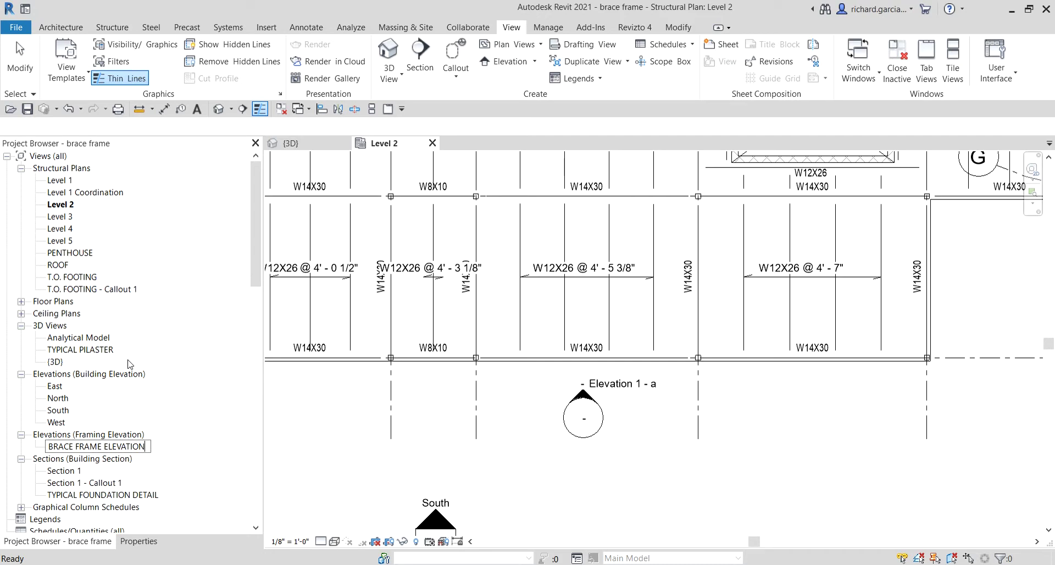
pyautogui.press('Return')
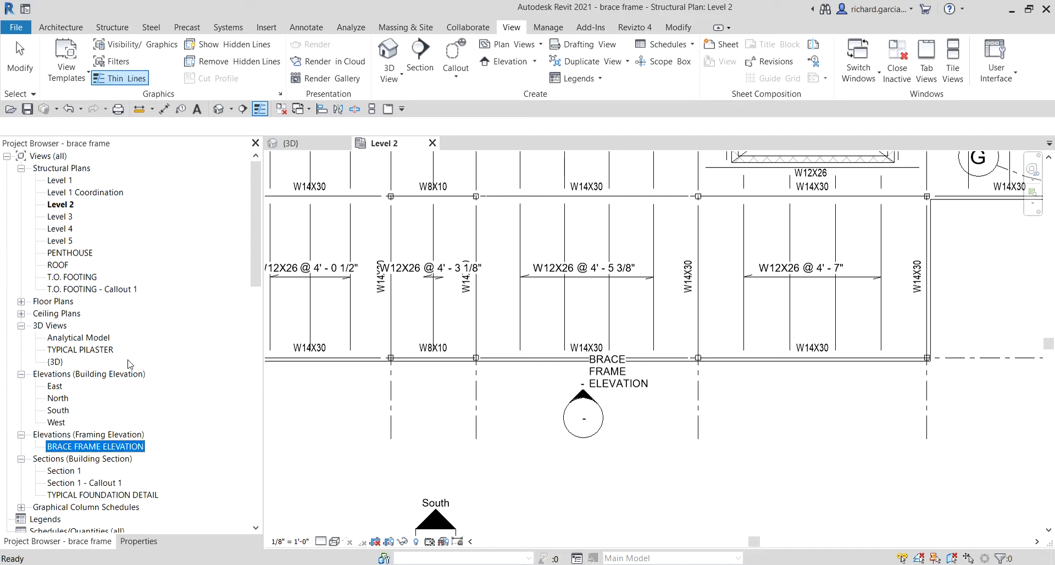
pyautogui.click(645, 426)
# Rename the framing elevation view in title case as Brace Frame Elevation.
pyautogui.click(113, 446)
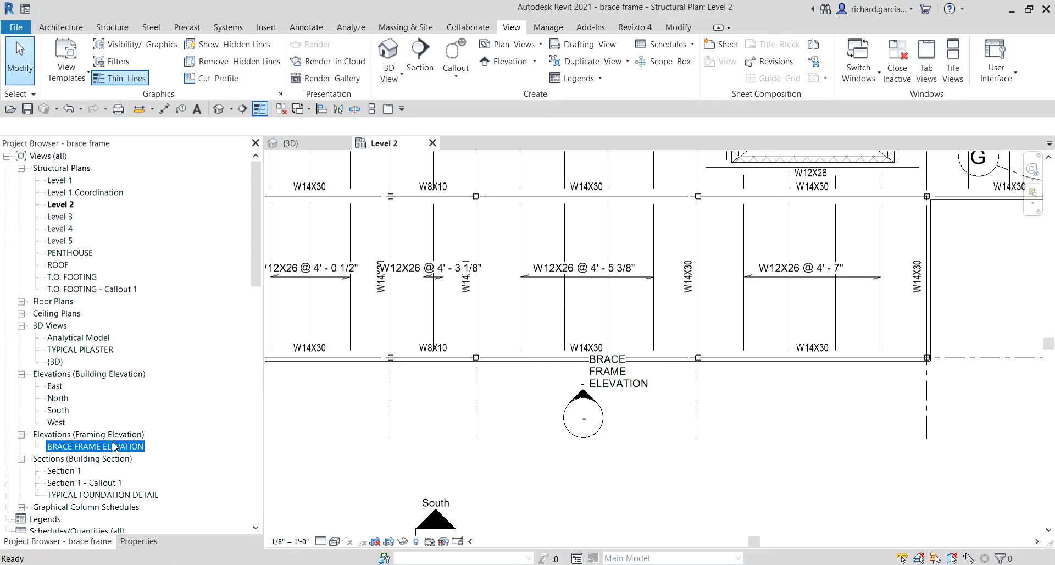
pyautogui.click(67, 448)
pyautogui.click(61, 444)
pyautogui.hotkey('ctrl', 'a')
pyautogui.press('capslock')
pyautogui.write('Br')
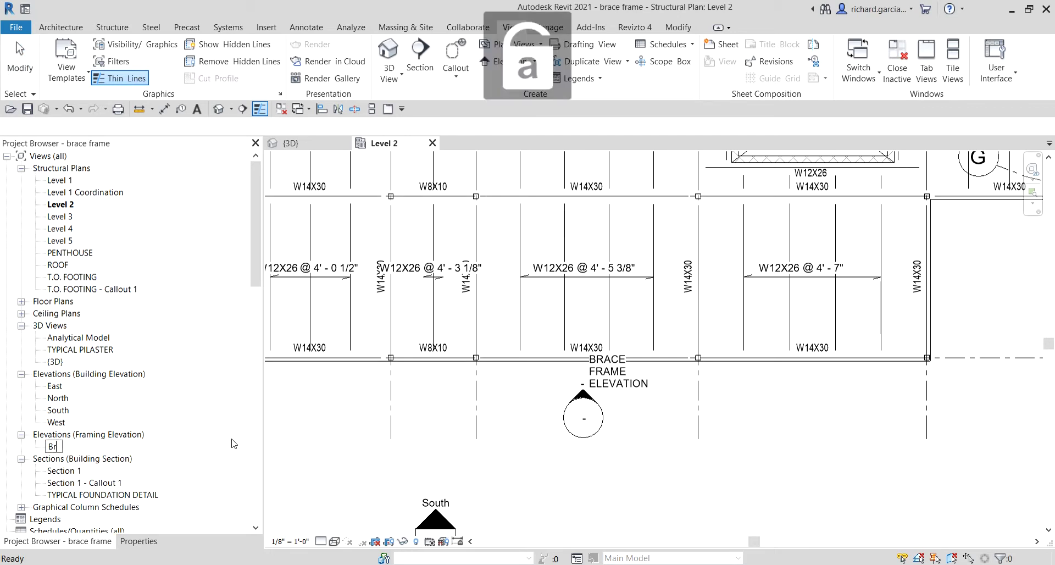
pyautogui.write('ace Fram')
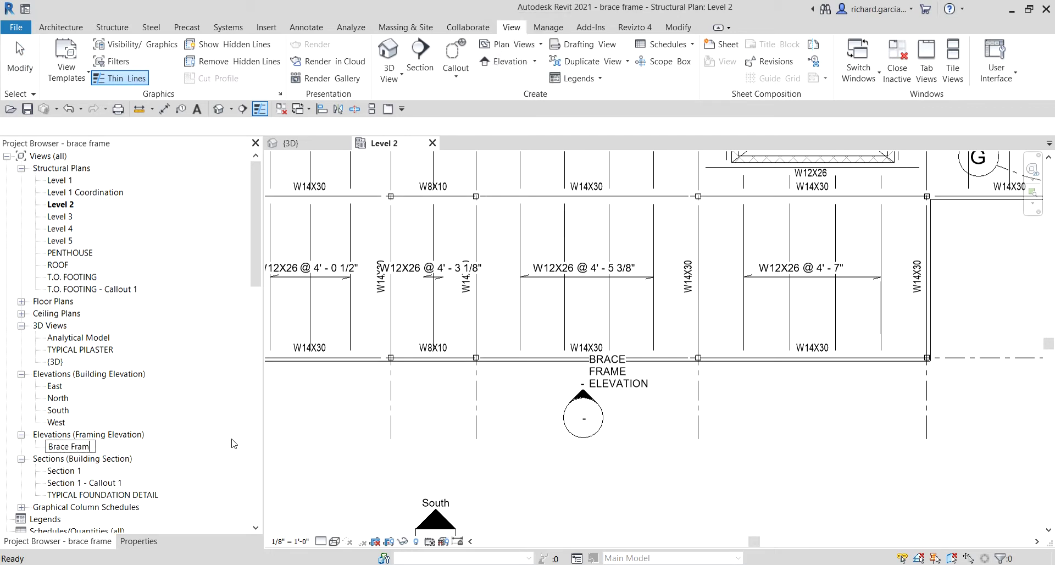
pyautogui.write('e Elevation')
pyautogui.press('Return')
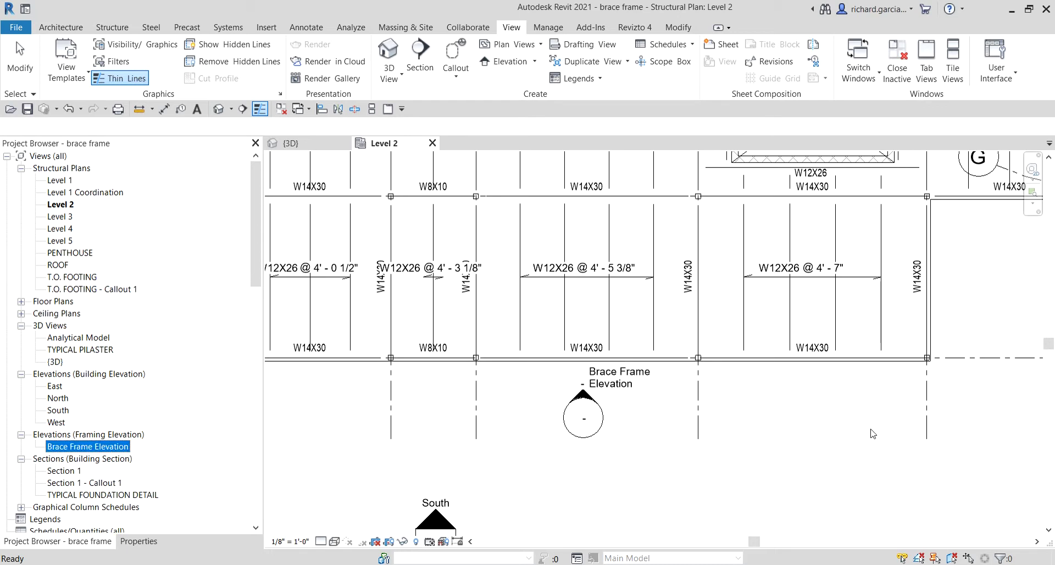
pyautogui.click(796, 472)
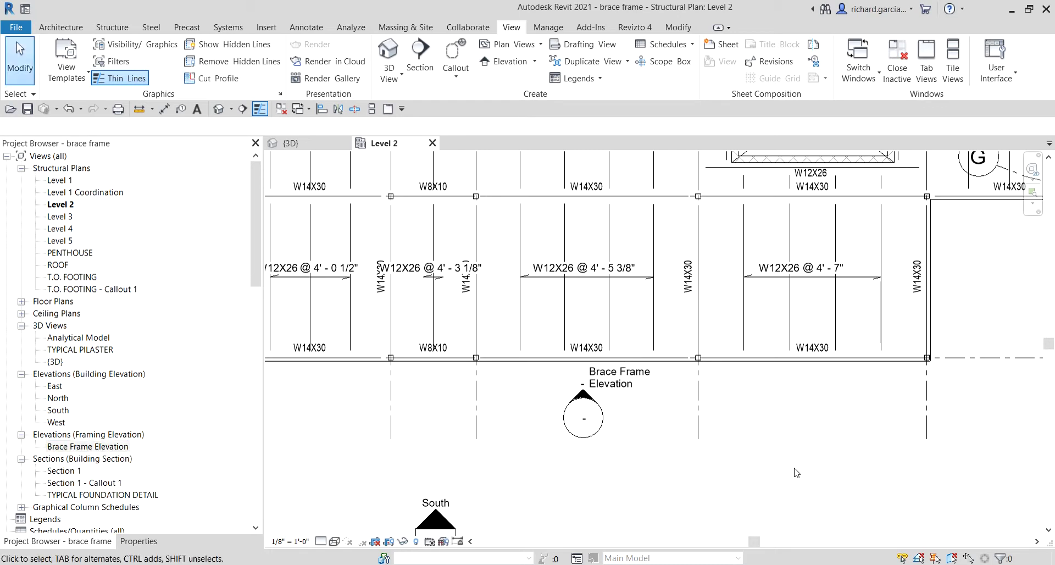
# Open the Brace Frame Elevation view and set its detail level to Fine.
pyautogui.click(83, 447)
pyautogui.doubleClick(83, 448)
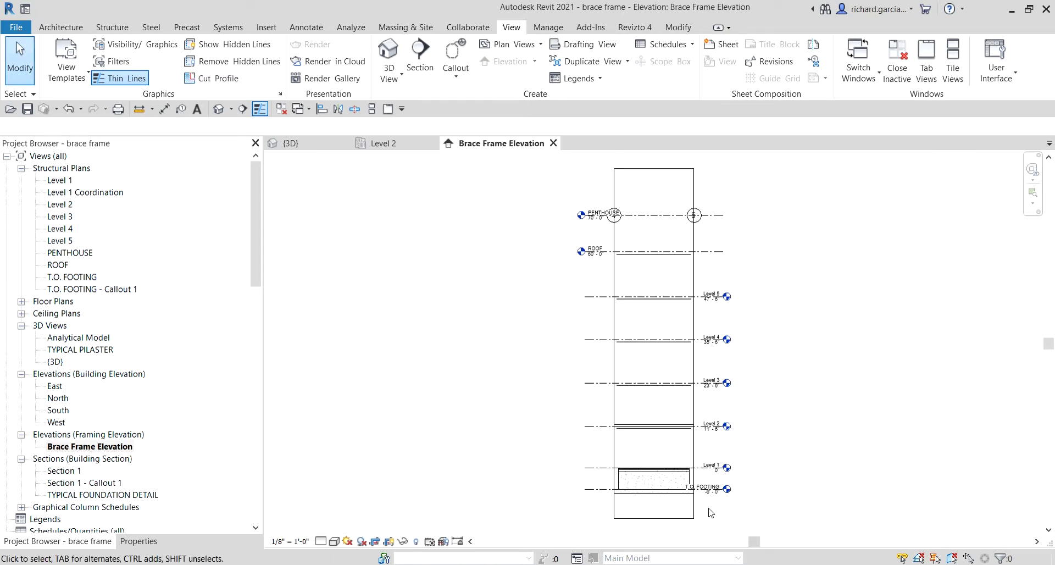
pyautogui.scroll(3, 696, 482)
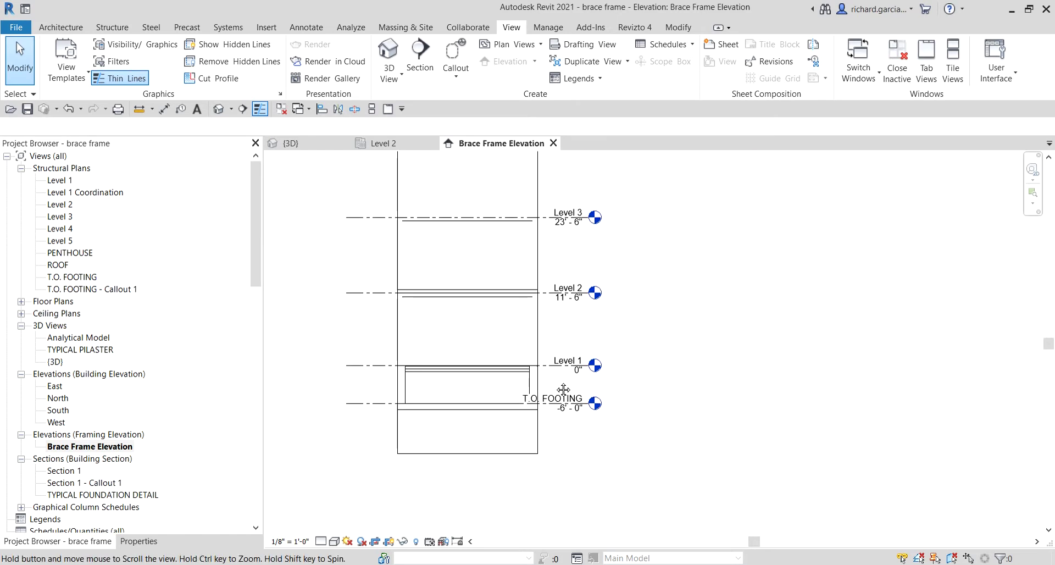
pyautogui.moveTo(485, 374); pyautogui.dragTo(561, 408, button='middle')
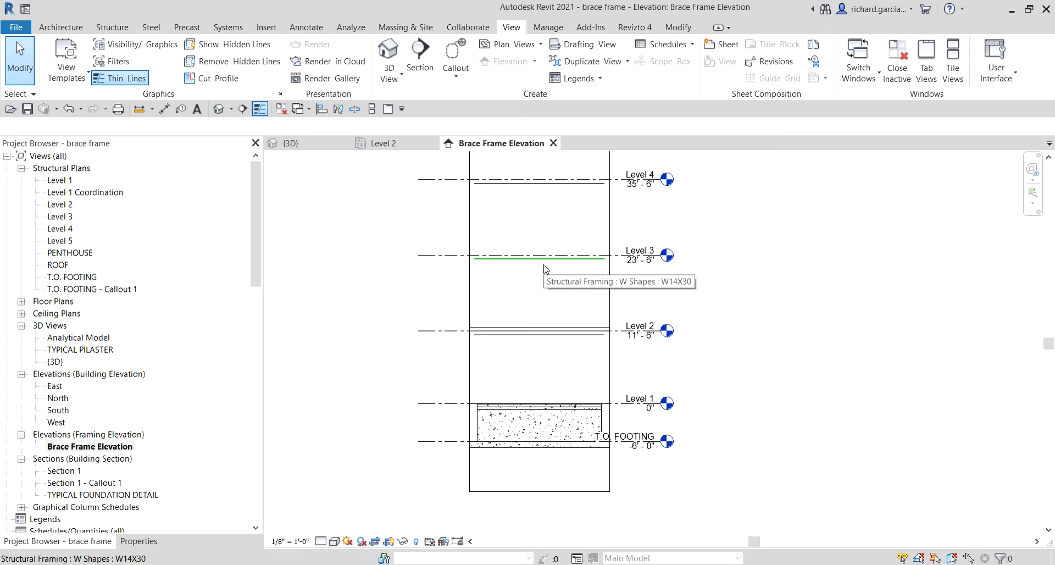
pyautogui.click(320, 542)
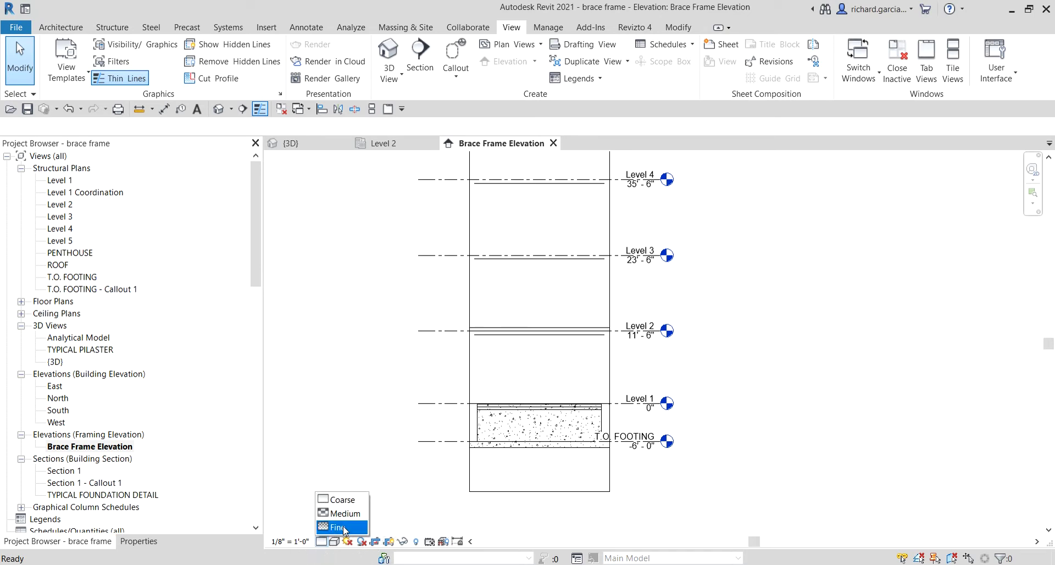
pyautogui.click(342, 528)
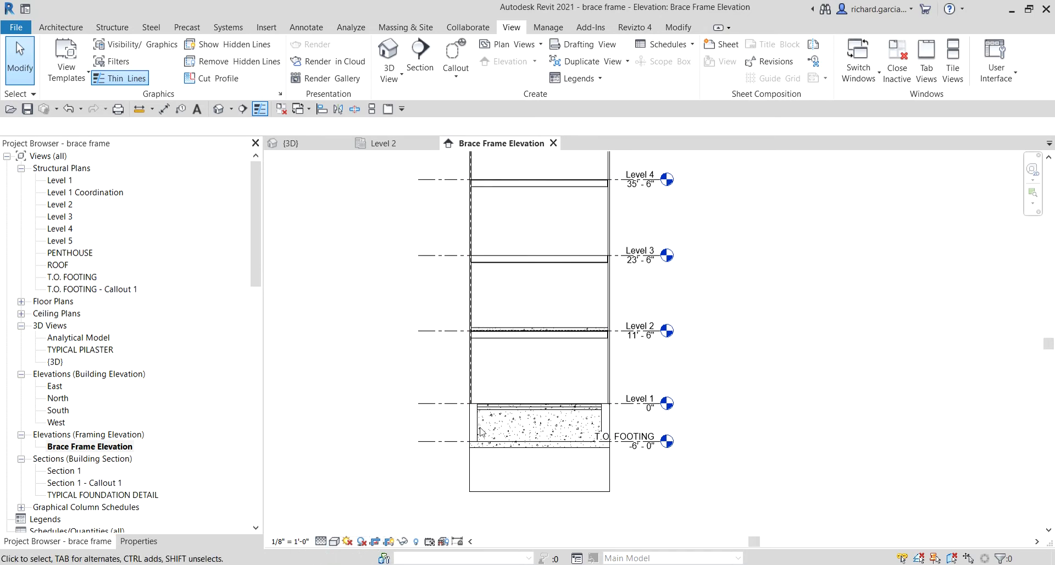
# Set the visual style of the Brace Frame Elevation view to Shaded.
pyautogui.scroll(4, 553, 364)
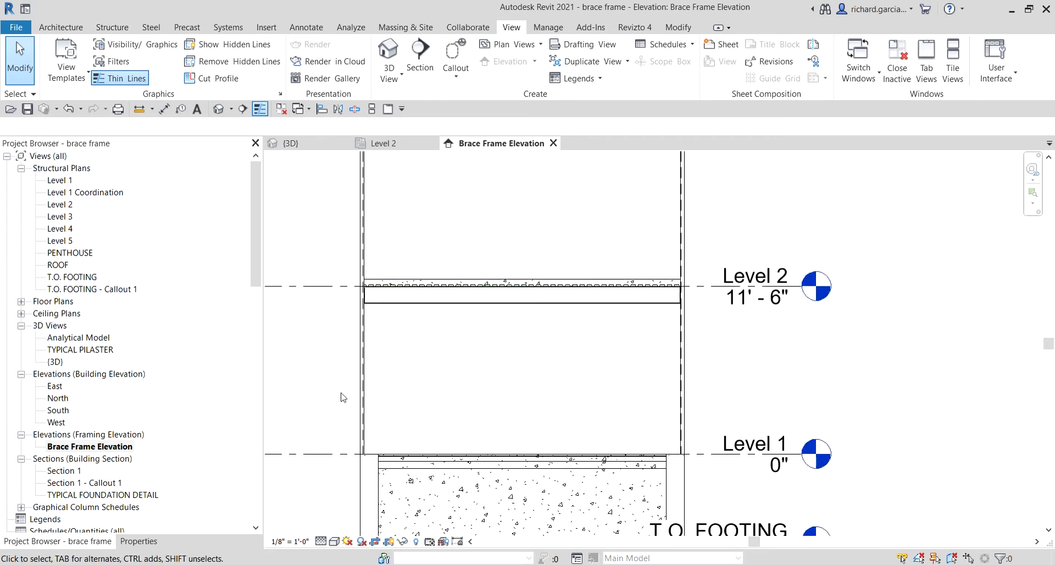
pyautogui.click(334, 541)
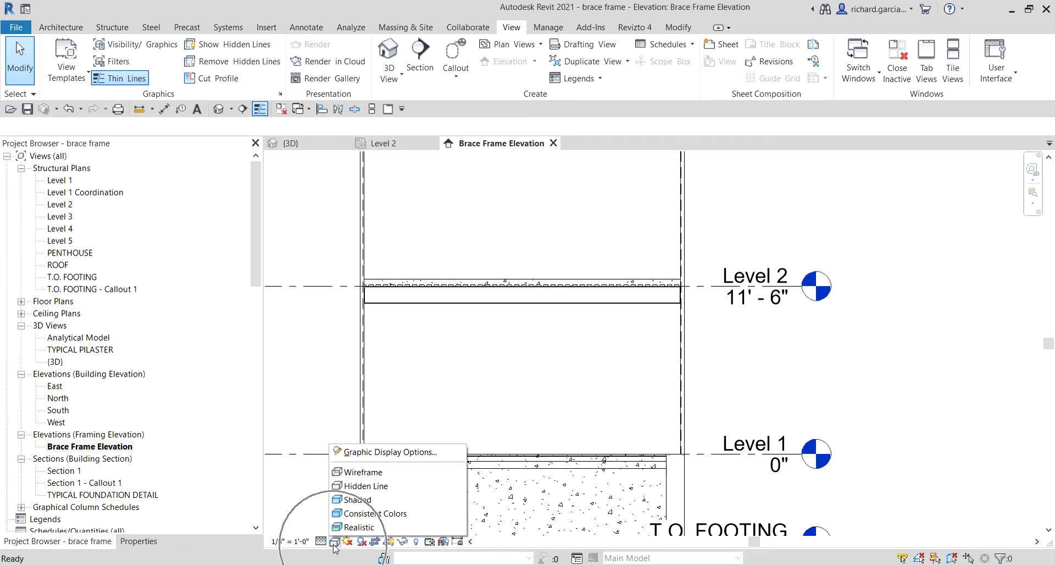
pyautogui.click(357, 499)
# Lower the upper edge of the elevation's crop region to just above Level 3.
pyautogui.scroll(-2, 549, 313)
pyautogui.scroll(-4, 560, 297)
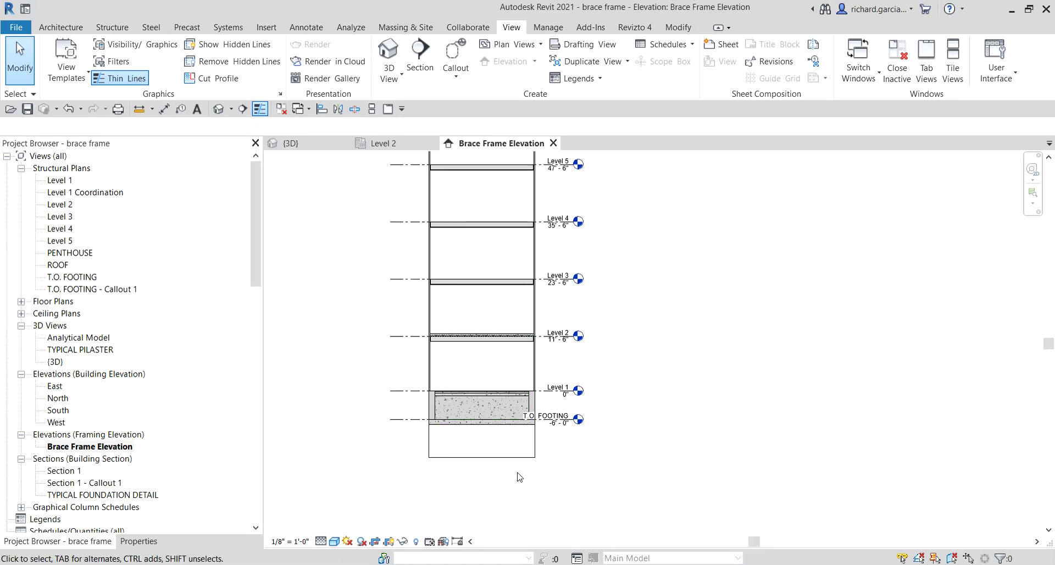
pyautogui.click(515, 458)
pyautogui.moveTo(489, 289); pyautogui.dragTo(486, 487, button='middle')
pyautogui.moveTo(508, 430); pyautogui.dragTo(525, 308, button='middle')
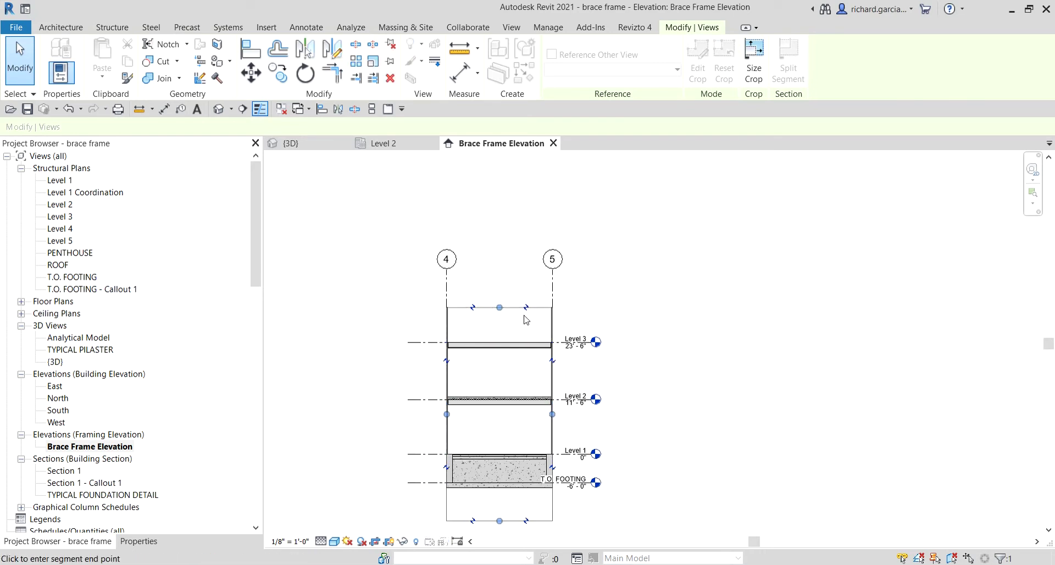
pyautogui.moveTo(519, 327); pyautogui.dragTo(511, 337)
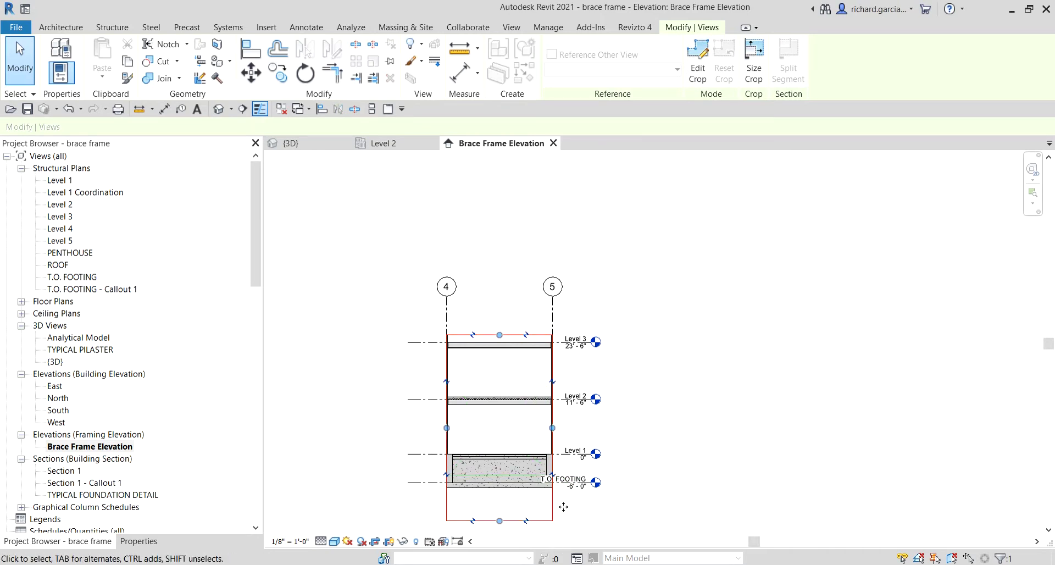
pyautogui.moveTo(565, 472); pyautogui.dragTo(562, 427, button='middle')
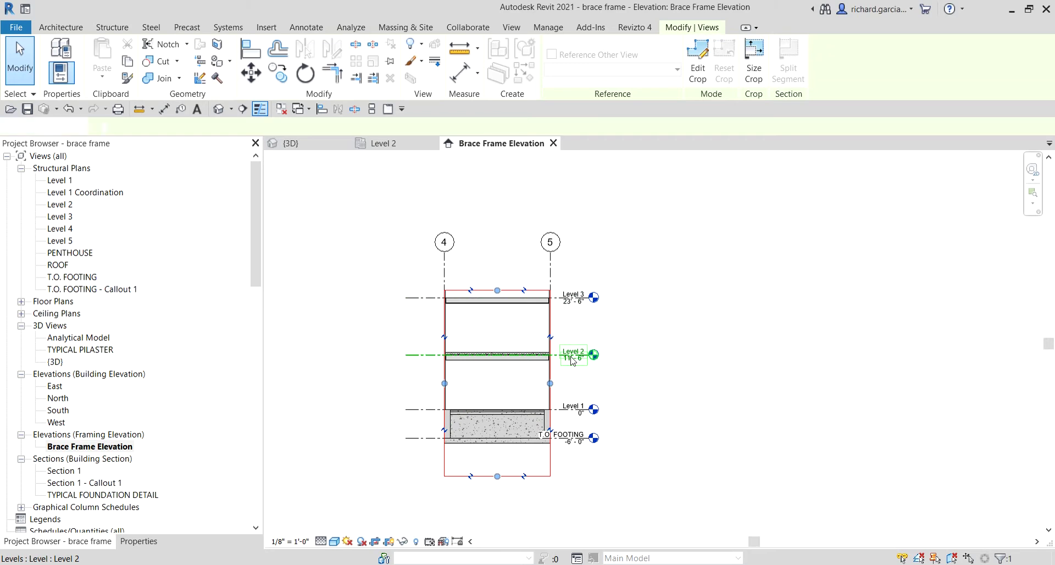
# Pull the level heads farther outward beyond grid 5 so the level labels stand clear of the frame.
pyautogui.click(586, 372)
pyautogui.scroll(1, 586, 372)
pyautogui.moveTo(592, 356); pyautogui.dragTo(641, 351)
pyautogui.press('Escape')
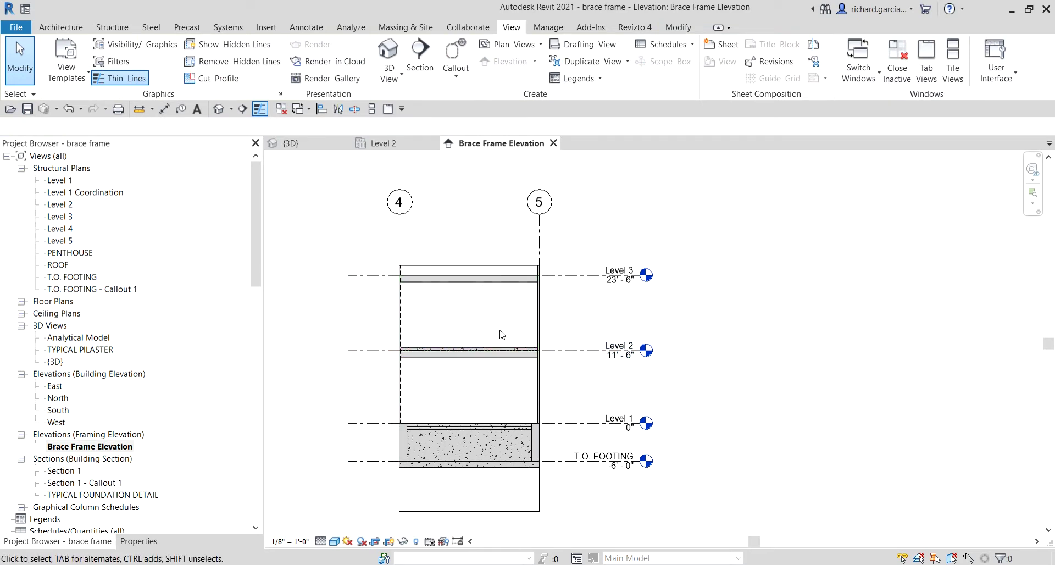
# Place an HSS8X8X3/8 brace from the grid 4 end of the Level 3 beam to the midpoint of the Level 2 beam.
pyautogui.scroll(3, 501, 334)
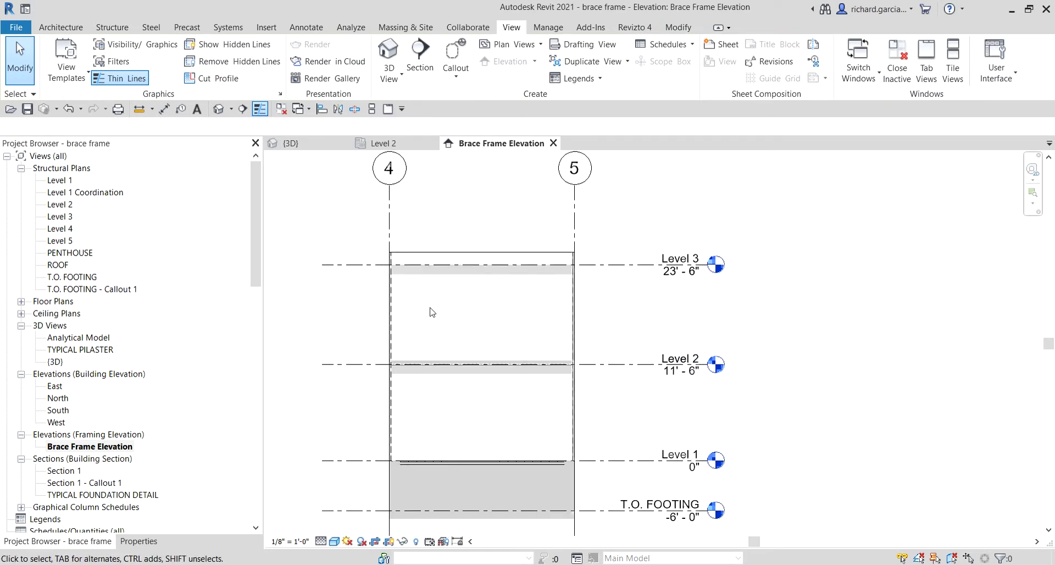
pyautogui.moveTo(544, 350); pyautogui.dragTo(546, 298, button='middle')
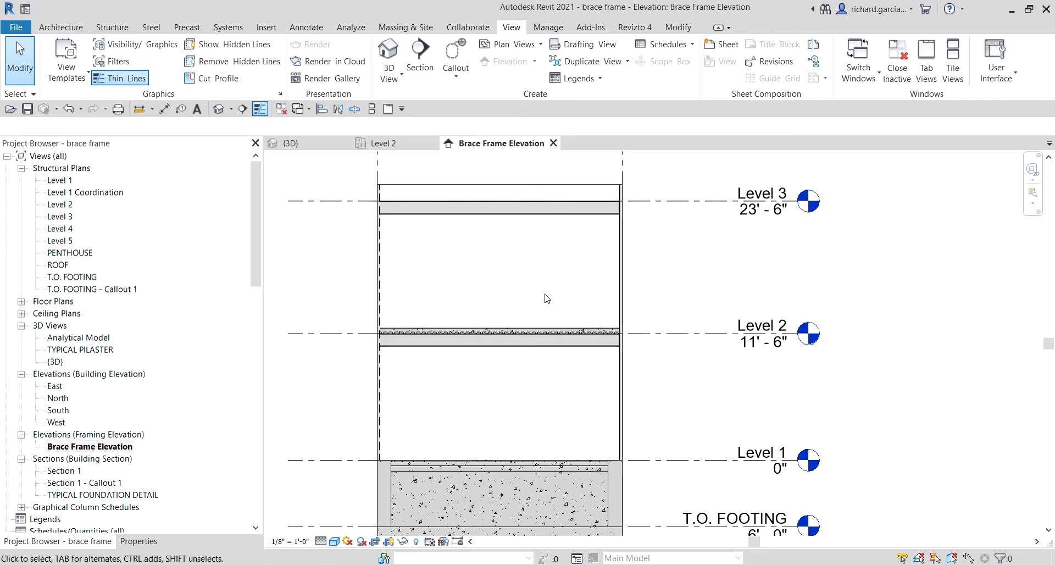
pyautogui.scroll(-2, 547, 299)
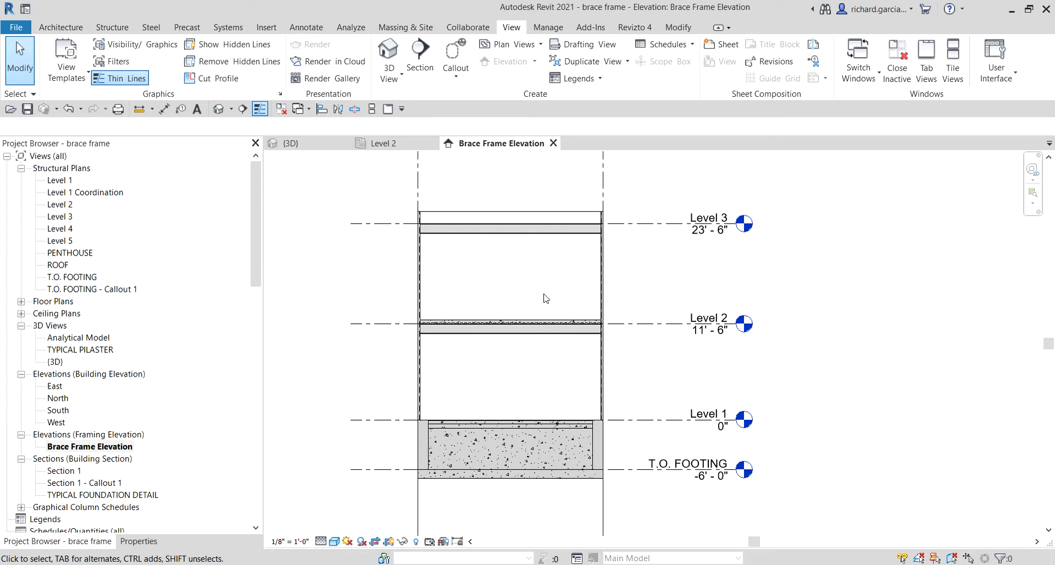
pyautogui.click(112, 28)
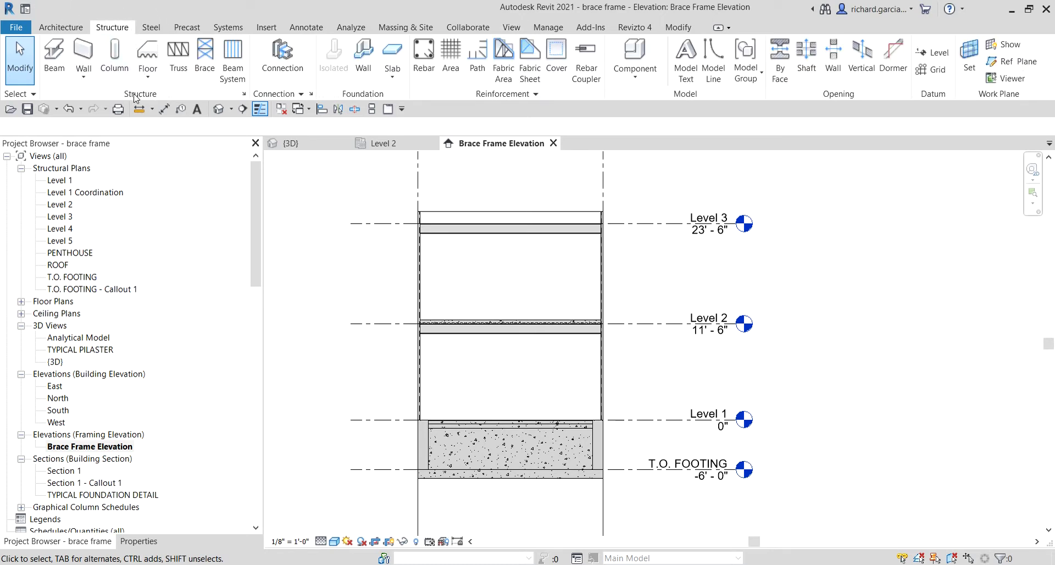
pyautogui.click(206, 53)
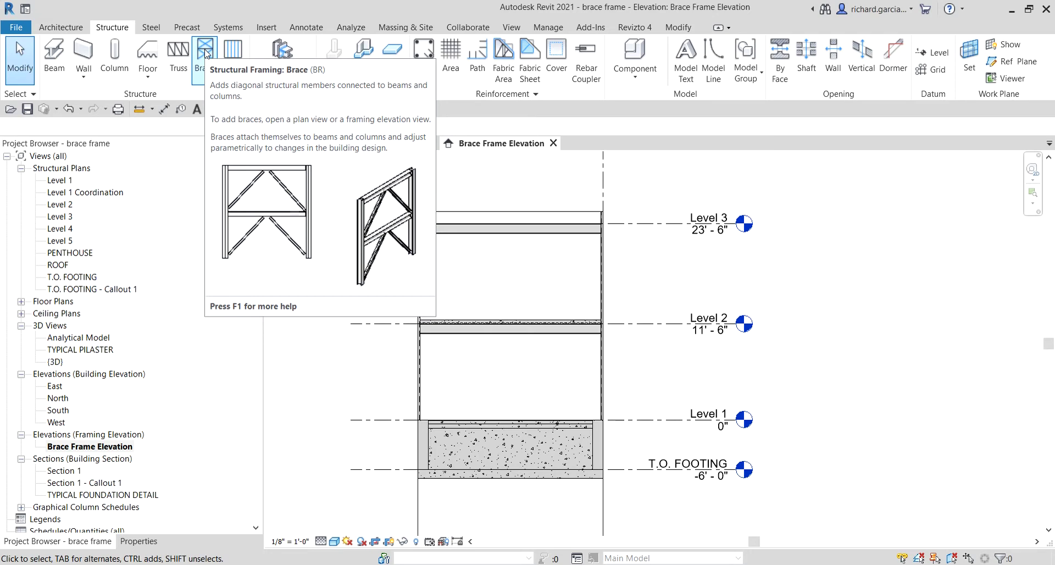
pyautogui.click(206, 54)
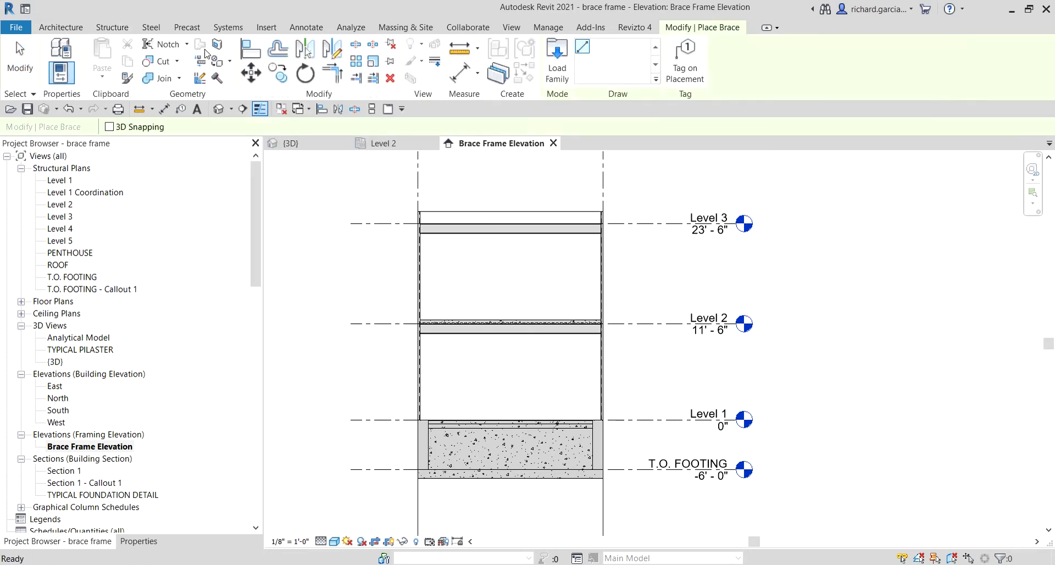
pyautogui.click(140, 542)
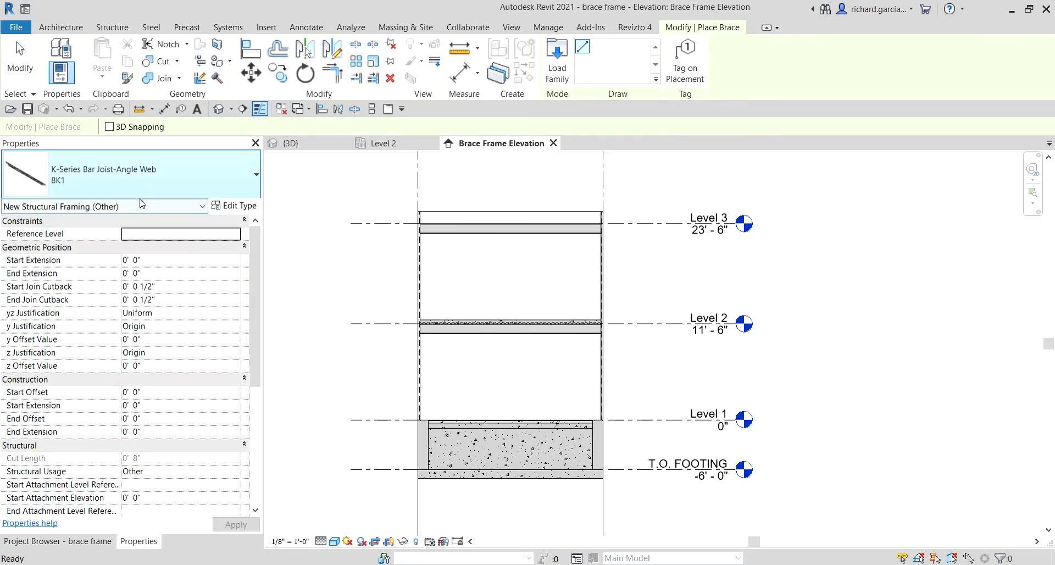
pyautogui.click(149, 181)
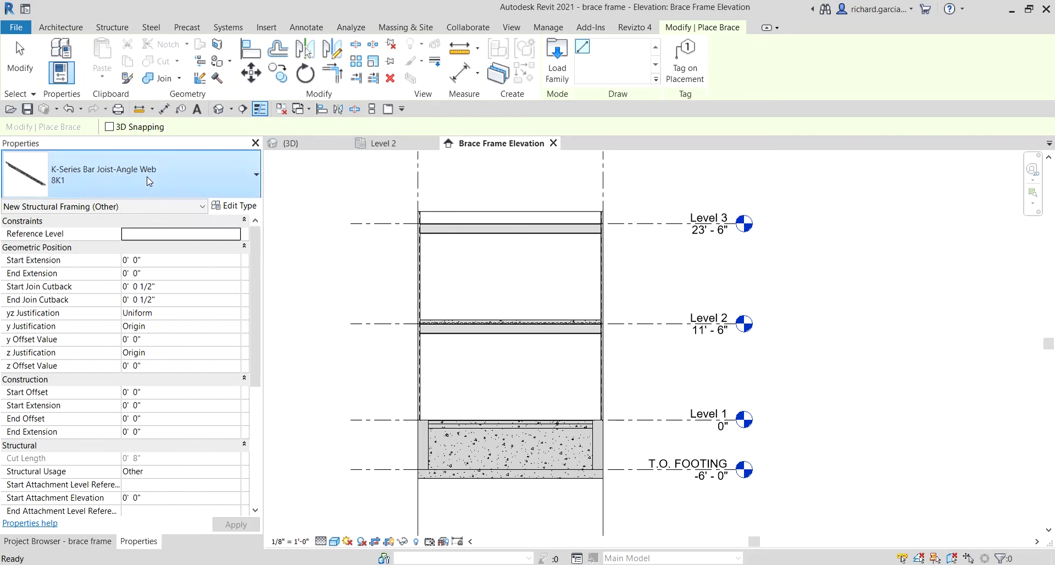
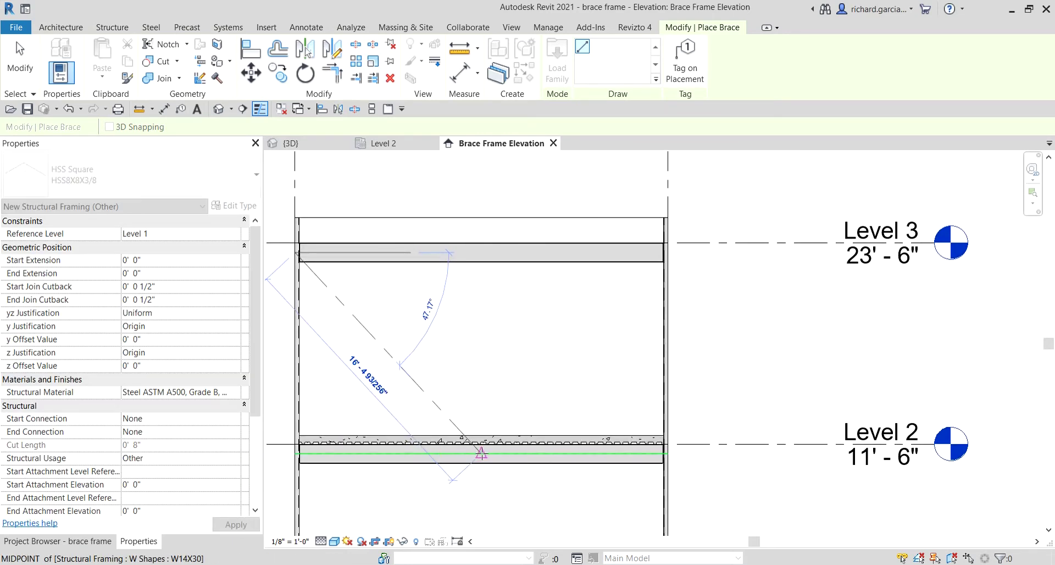
pyautogui.click(482, 453)
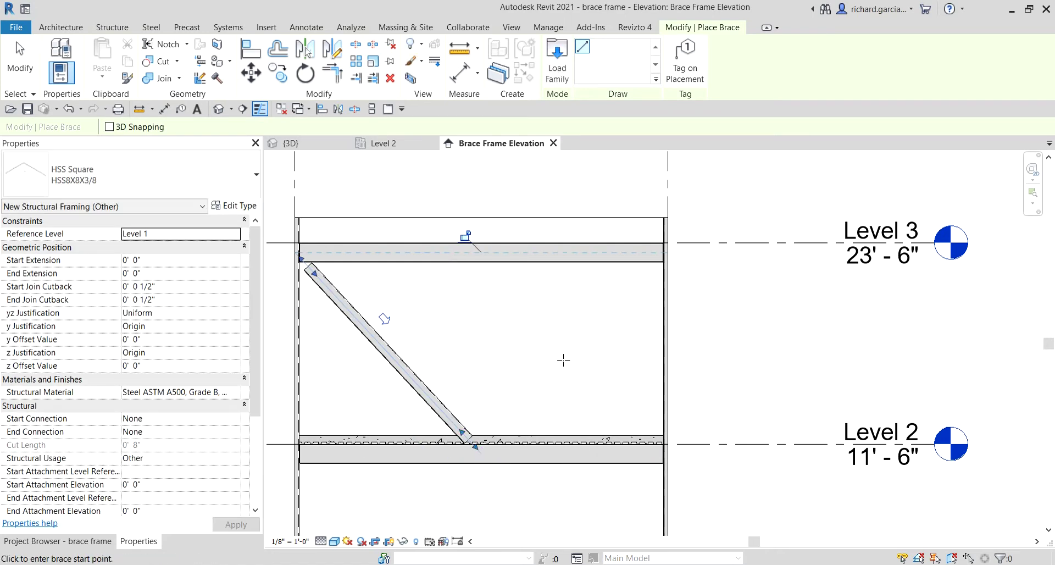
# Leave brace placement and examine how the new brace's upper and lower ends meet the column and beams.
pyautogui.scroll(6, 301, 279)
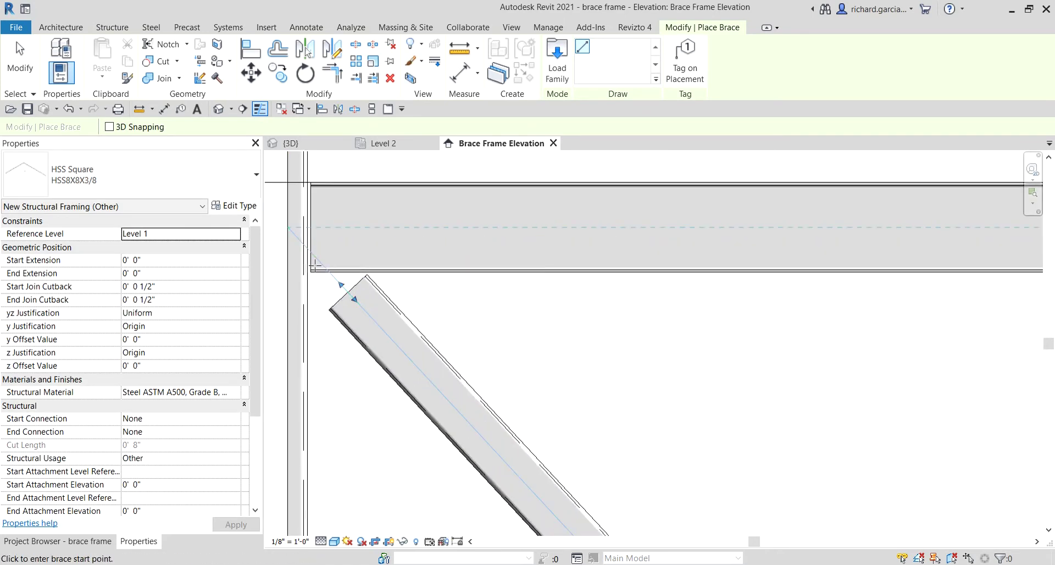
pyautogui.press('Escape')
pyautogui.press('Escape')
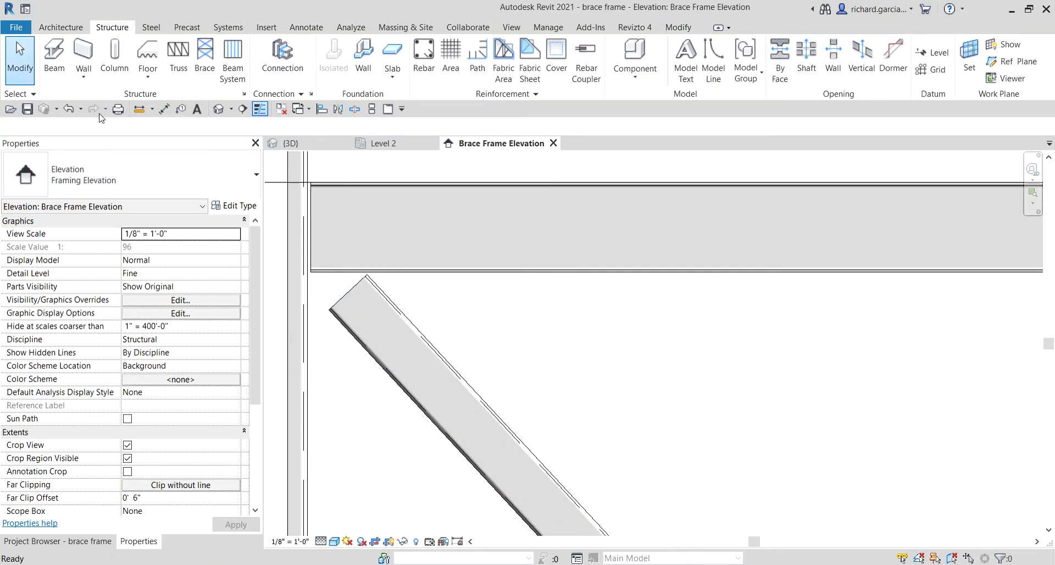
pyautogui.click(354, 329)
pyautogui.moveTo(368, 423); pyautogui.dragTo(431, 440, button='middle')
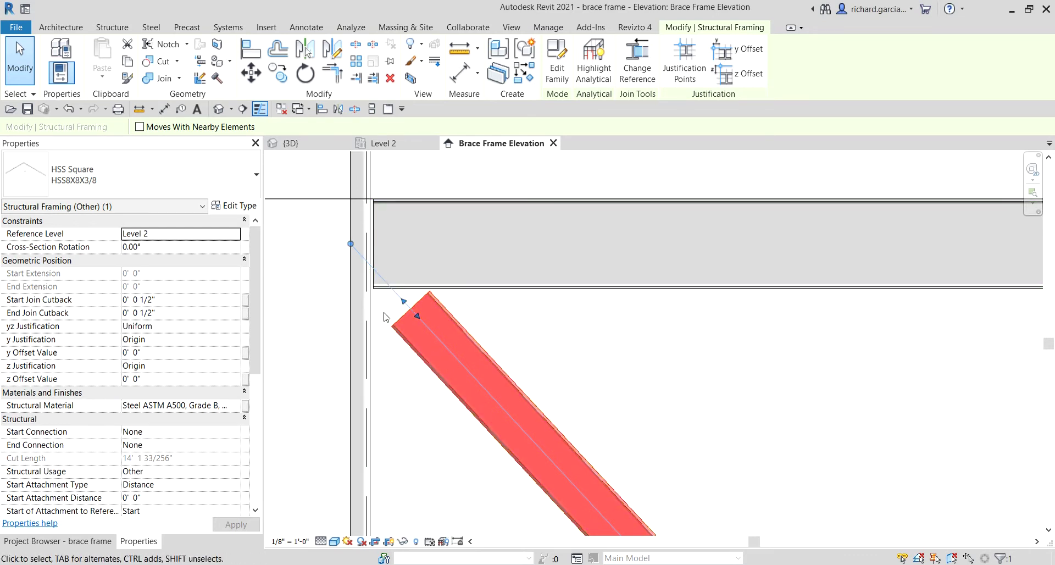
pyautogui.moveTo(566, 412); pyautogui.dragTo(516, 286, button='middle')
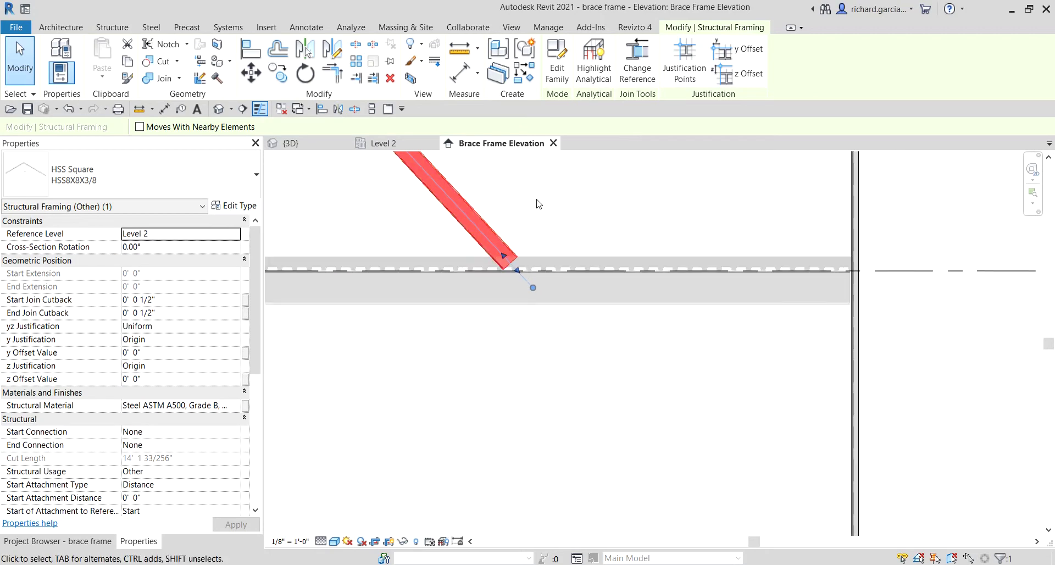
pyautogui.press('Escape')
pyautogui.scroll(-3, 544, 307)
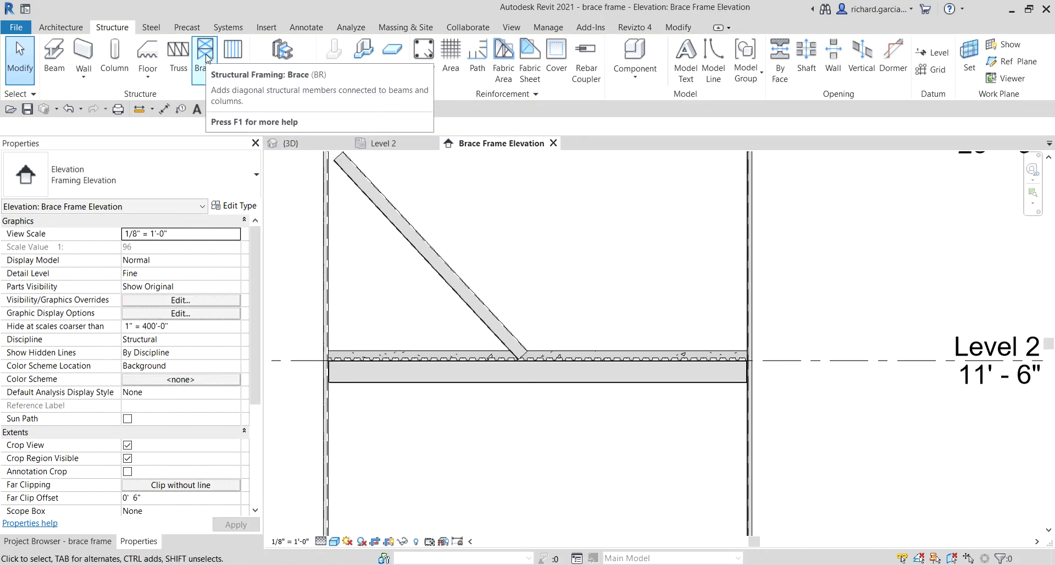
# Place a second HSS8X8X3/8 brace from the Level 2 beam's midpoint to the grid 5 end of the Level 3 beam.
pyautogui.click(205, 53)
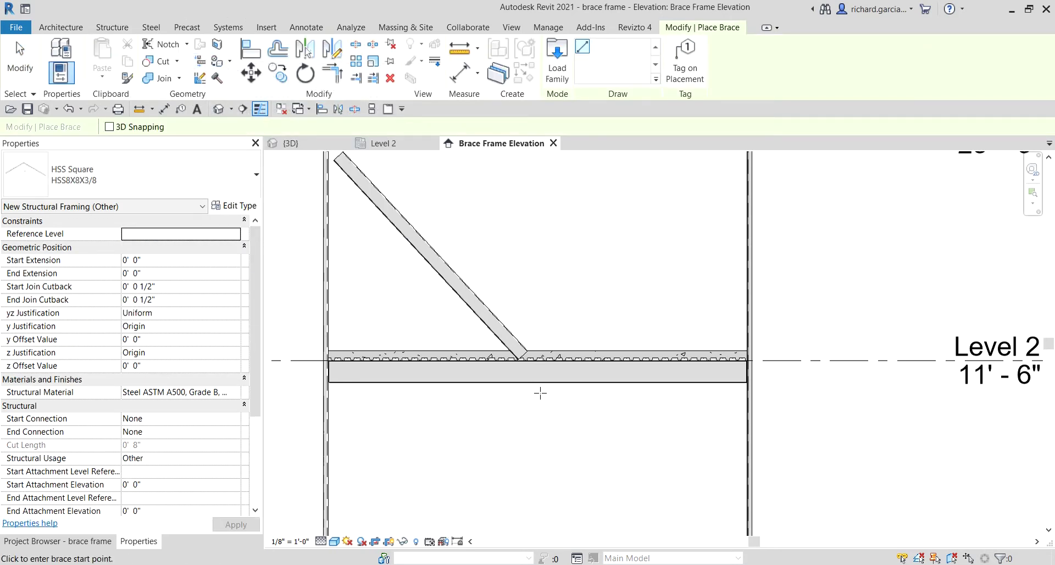
pyautogui.scroll(3, 540, 392)
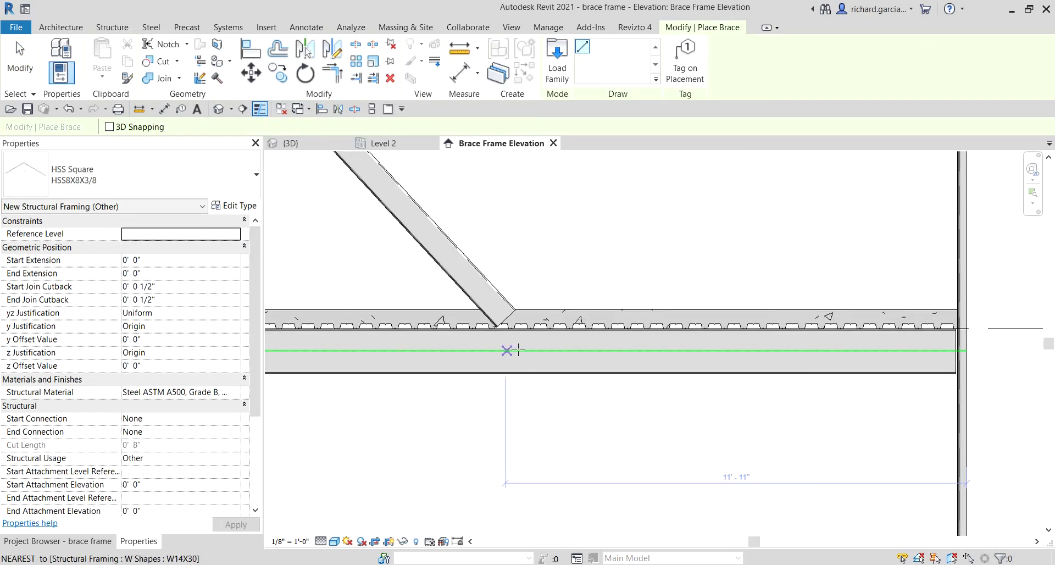
pyautogui.click(535, 351)
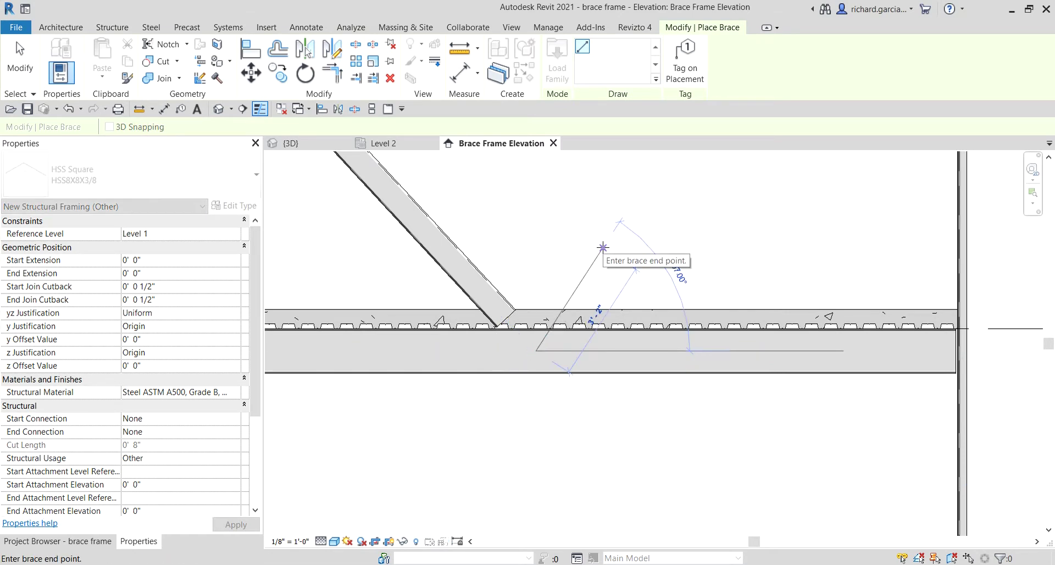
pyautogui.scroll(-3, 707, 193)
pyautogui.moveTo(706, 193); pyautogui.dragTo(742, 278, button='middle')
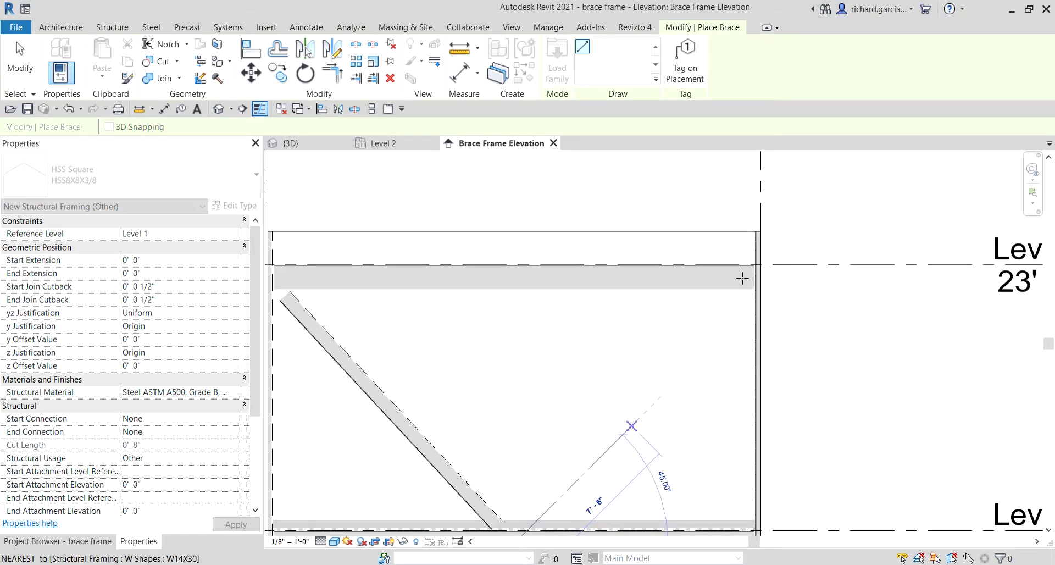
pyautogui.scroll(2, 742, 278)
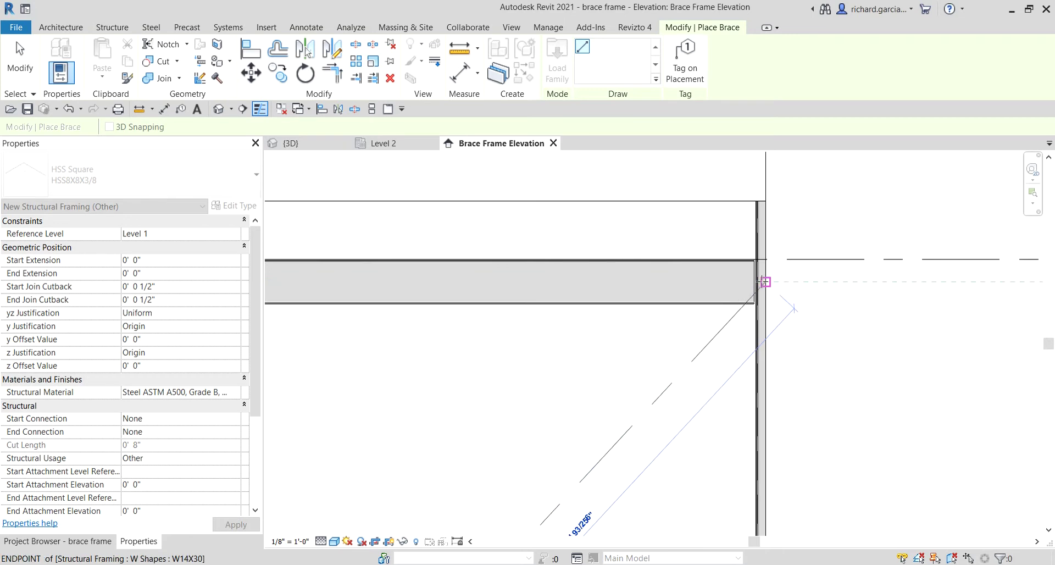
pyautogui.click(764, 282)
pyautogui.scroll(-3, 764, 285)
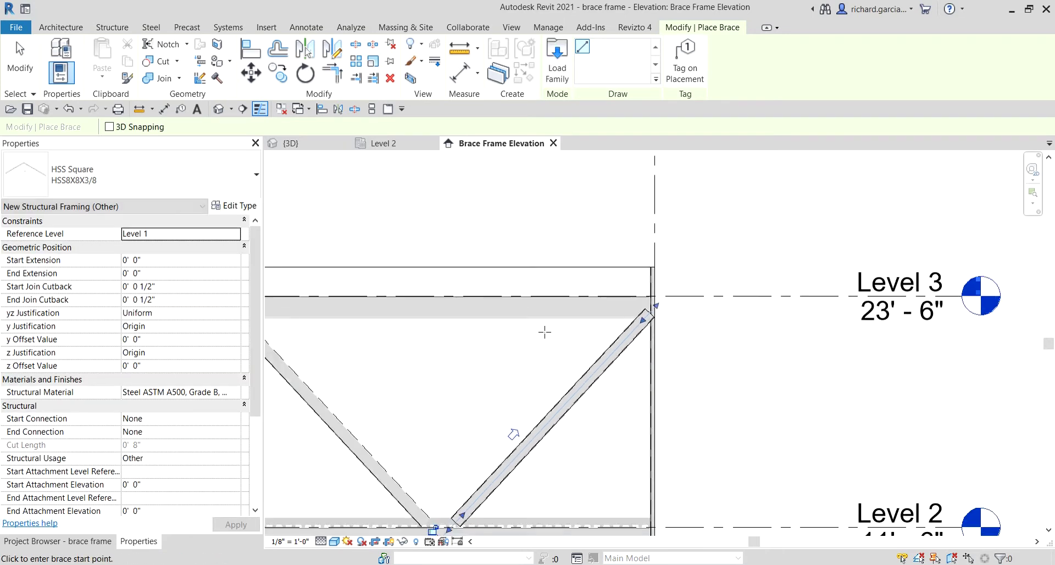
pyautogui.moveTo(544, 332); pyautogui.dragTo(640, 304, button='middle')
pyautogui.press('Escape')
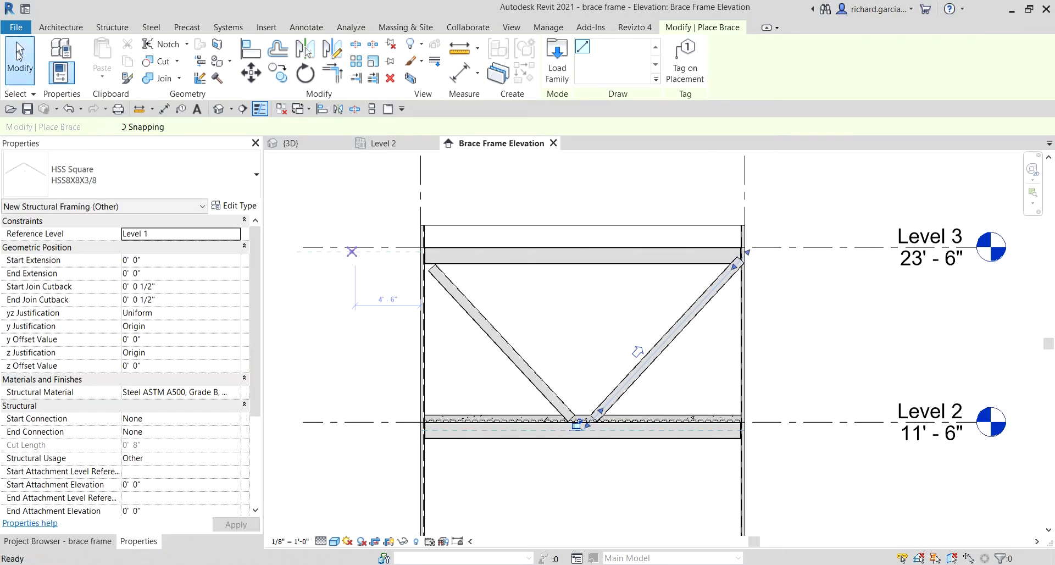
pyautogui.press('Escape')
# Select each brace in turn and compare their upper ends at the Level 3 beam and columns.
pyautogui.scroll(5, 731, 258)
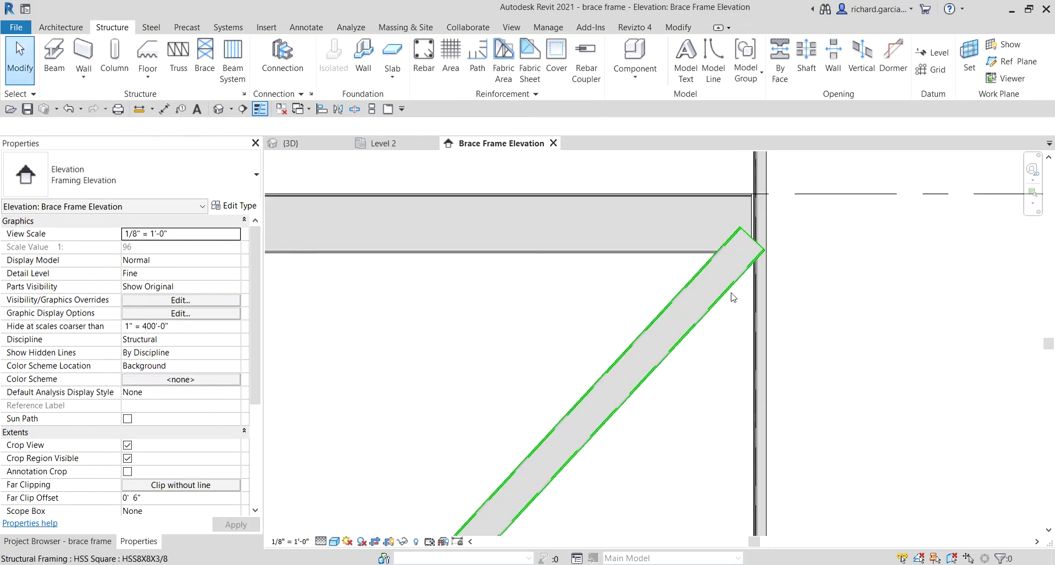
pyautogui.click(730, 291)
pyautogui.scroll(-3, 731, 274)
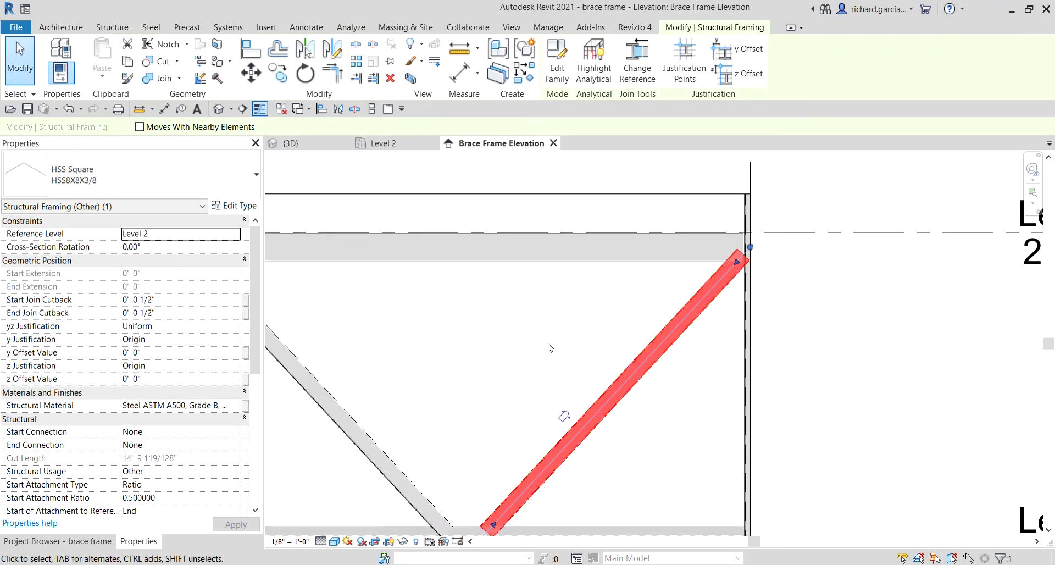
pyautogui.scroll(1, 549, 283)
pyautogui.moveTo(549, 282); pyautogui.dragTo(811, 326, button='middle')
pyautogui.moveTo(954, 313); pyautogui.dragTo(896, 296, button='middle')
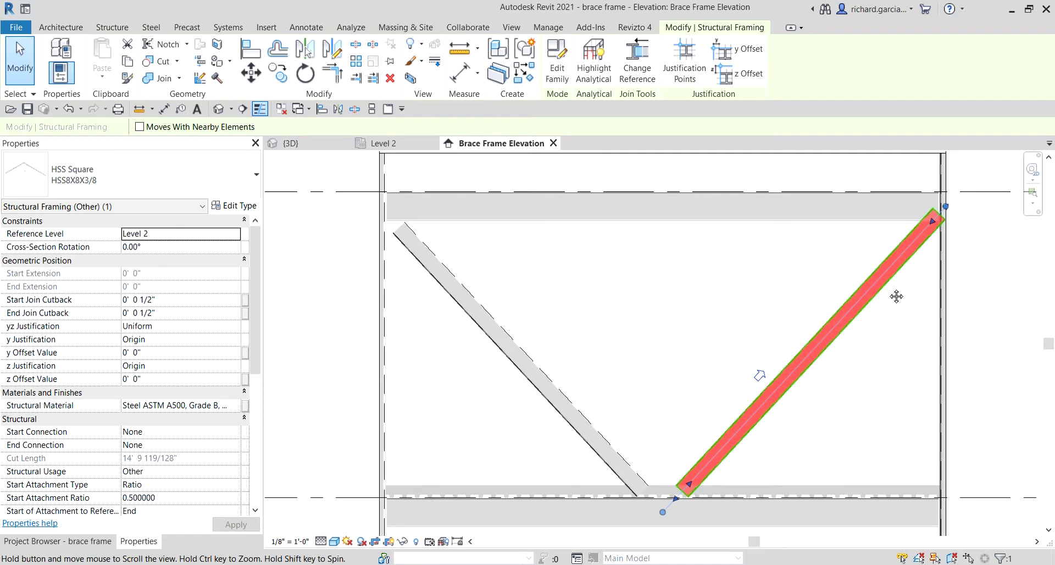
pyautogui.scroll(3, 824, 372)
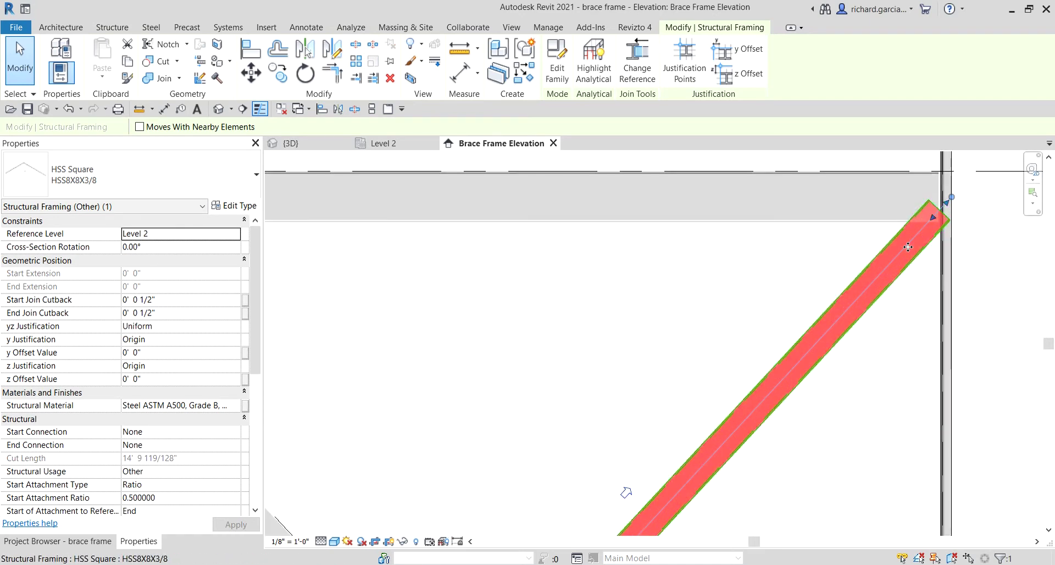
pyautogui.scroll(-2, 690, 412)
pyautogui.click(512, 245)
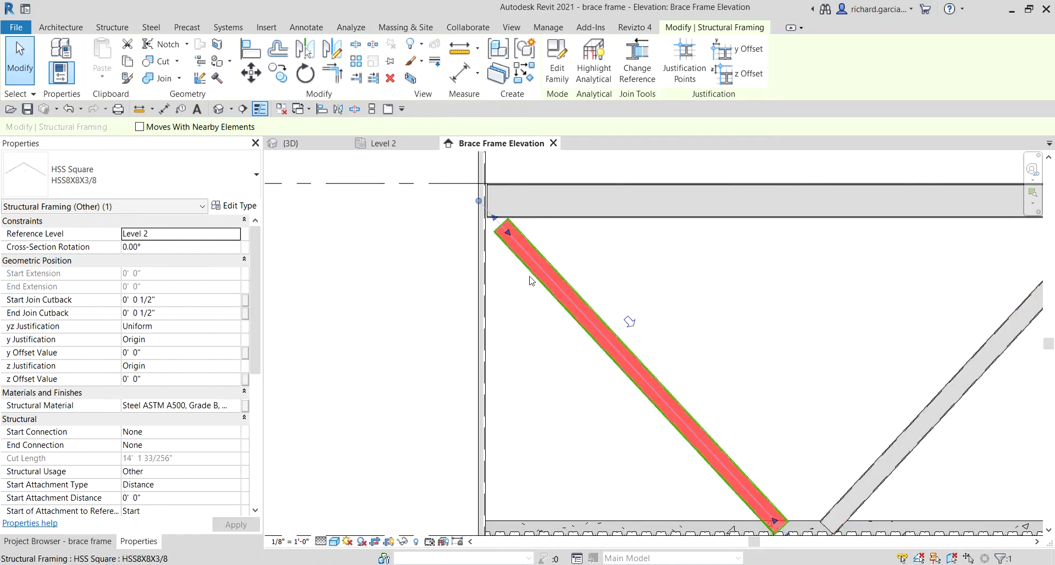
pyautogui.moveTo(904, 325); pyautogui.dragTo(607, 329, button='middle')
pyautogui.scroll(-3, 607, 330)
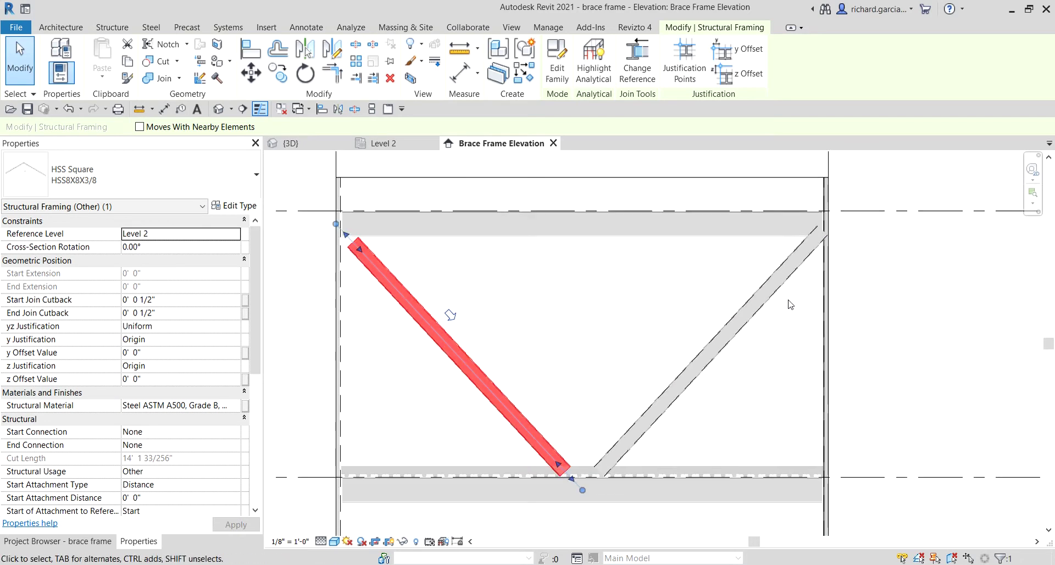
# Delete the HSS8X8X3/8 brace running from the Level 2 beam's midpoint to the grid 5 column.
pyautogui.click(639, 336)
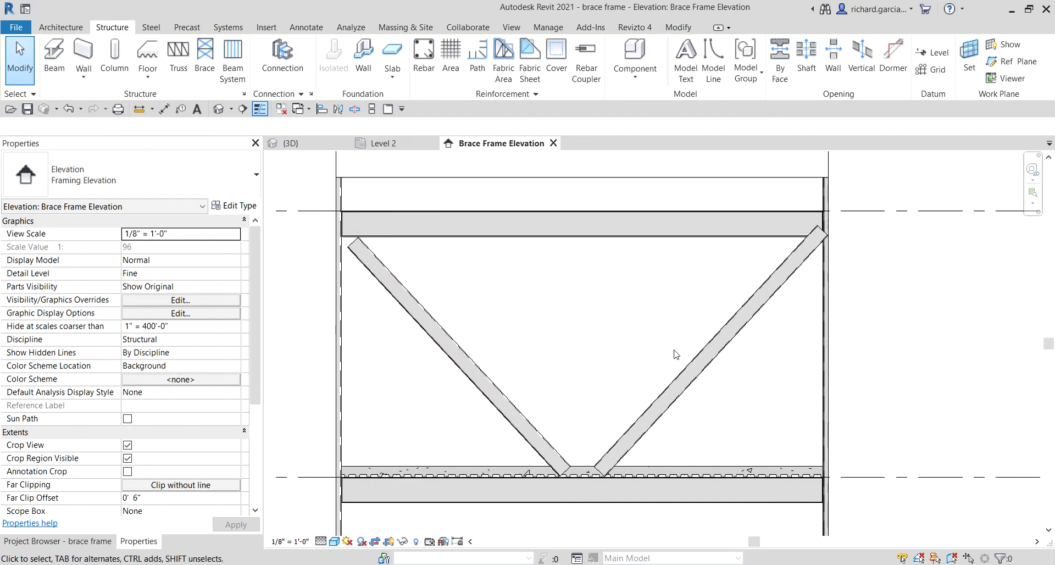
pyautogui.click(682, 374)
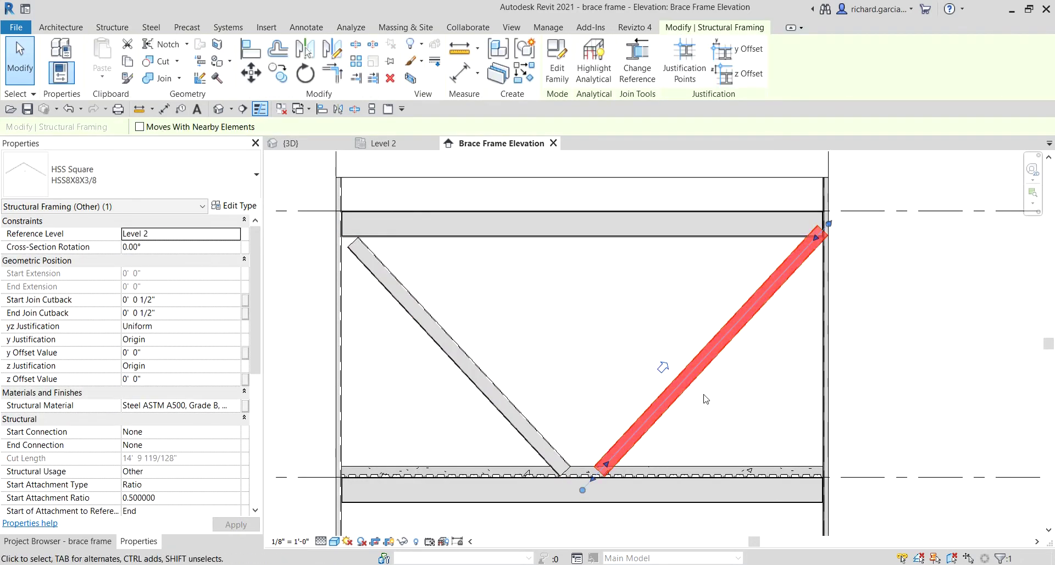
pyautogui.press('Delete')
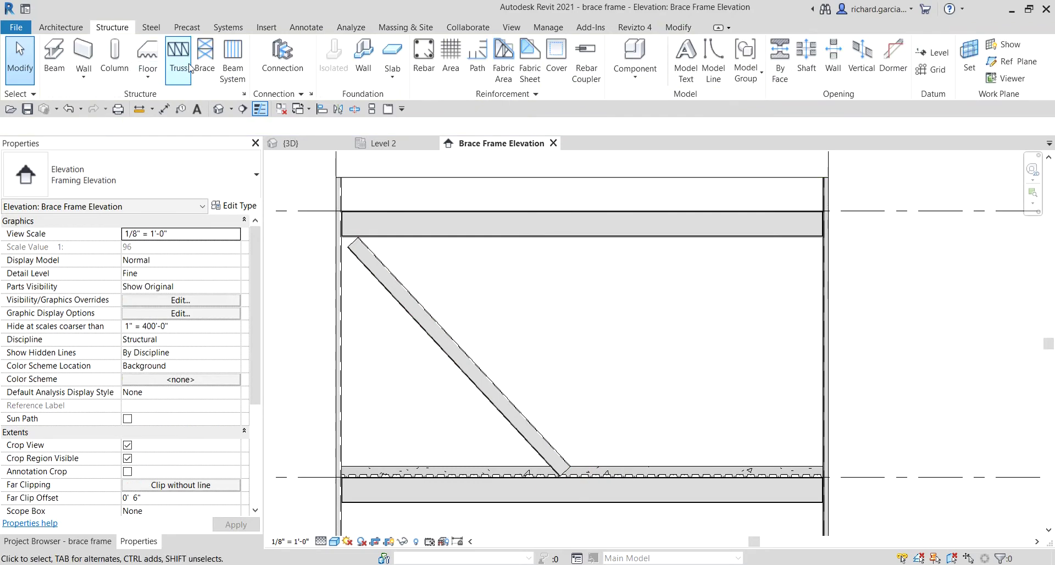
# Place an HSS8X8X3/8 brace from the grid 5 end of the Level 3 beam down to the Level 2 beam's midpoint.
pyautogui.click(205, 59)
pyautogui.scroll(5, 824, 225)
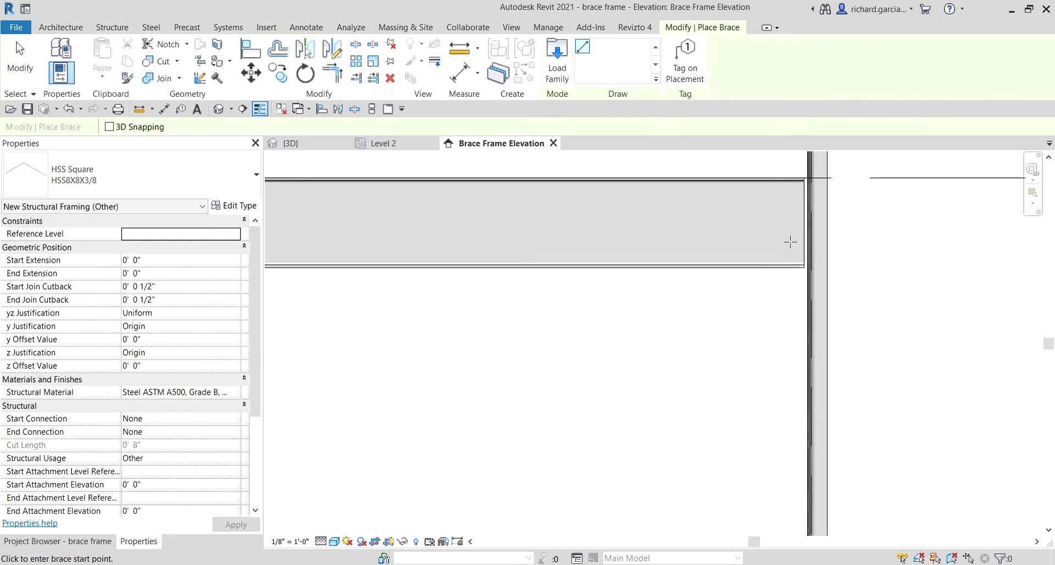
pyautogui.click(827, 223)
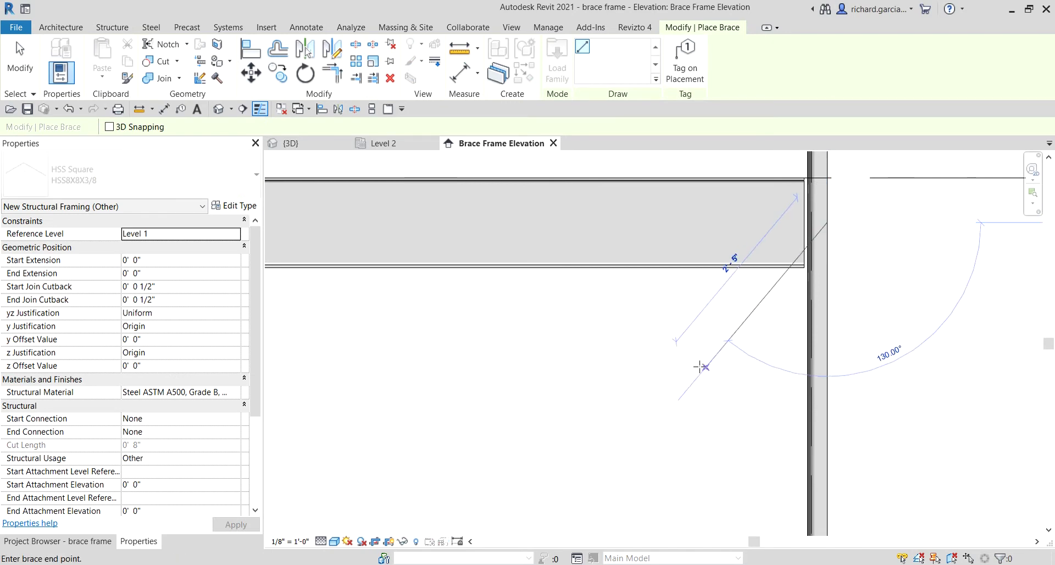
pyautogui.scroll(-5, 701, 366)
pyautogui.moveTo(637, 495); pyautogui.dragTo(613, 379, button='middle')
pyautogui.scroll(4, 612, 383)
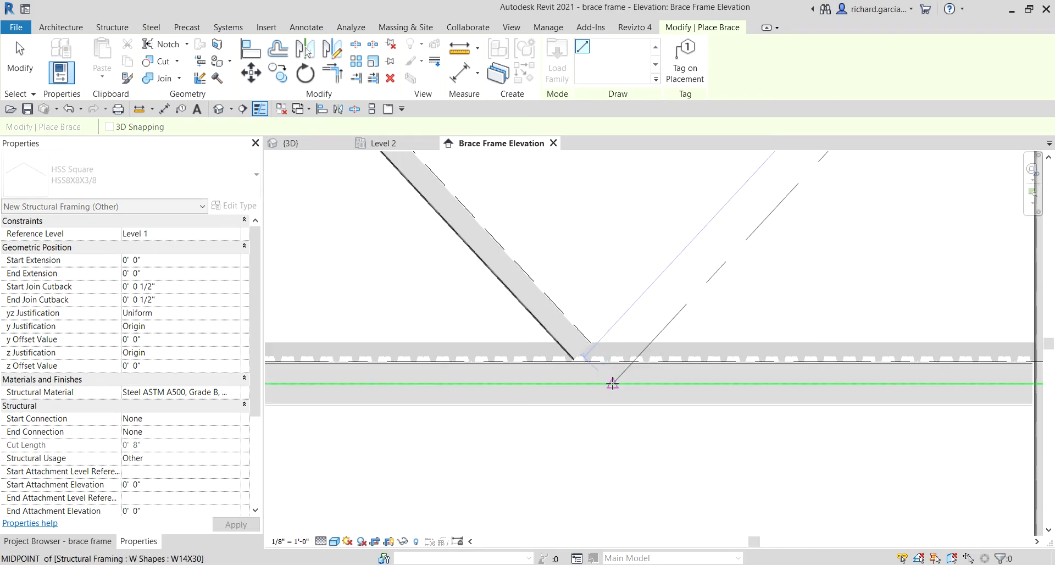
pyautogui.scroll(-2, 612, 383)
pyautogui.click(613, 383)
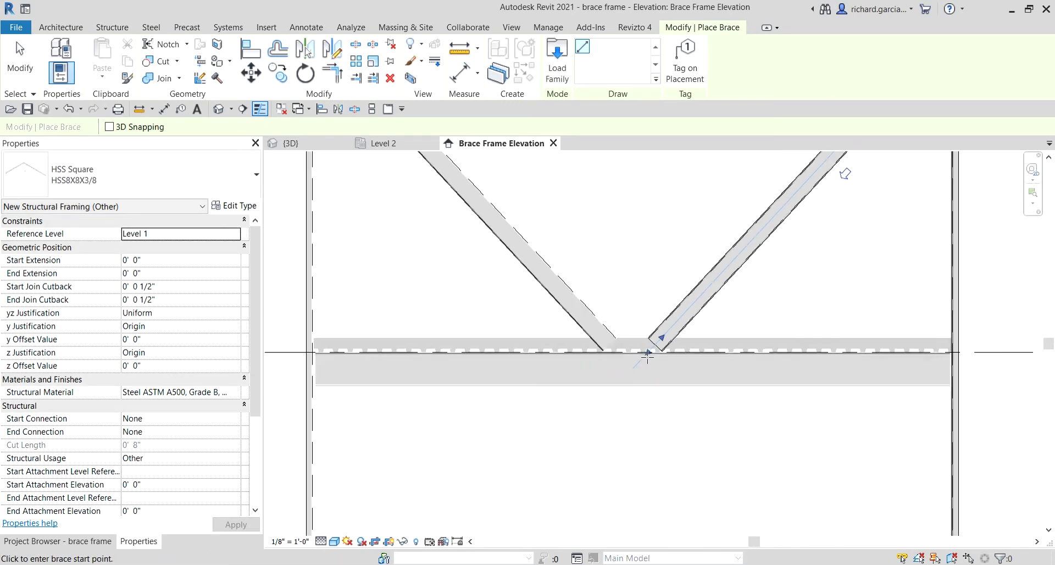
pyautogui.scroll(-2, 648, 356)
pyautogui.moveTo(801, 341); pyautogui.dragTo(793, 365, button='middle')
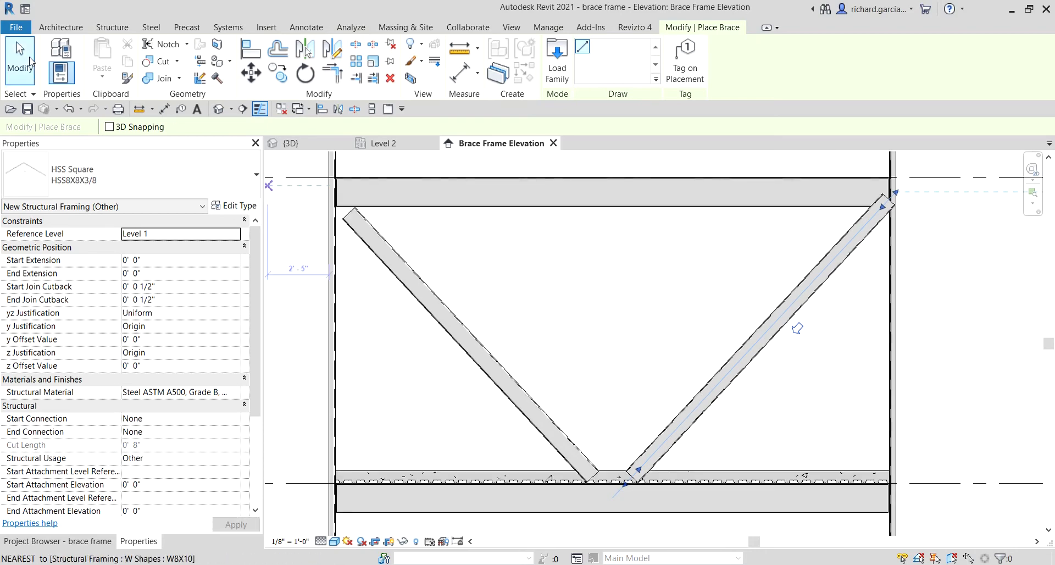
pyautogui.click(27, 62)
# Delete the diagonal brace on the grid 4 side of the frame.
pyautogui.click(397, 263)
pyautogui.scroll(3, 356, 210)
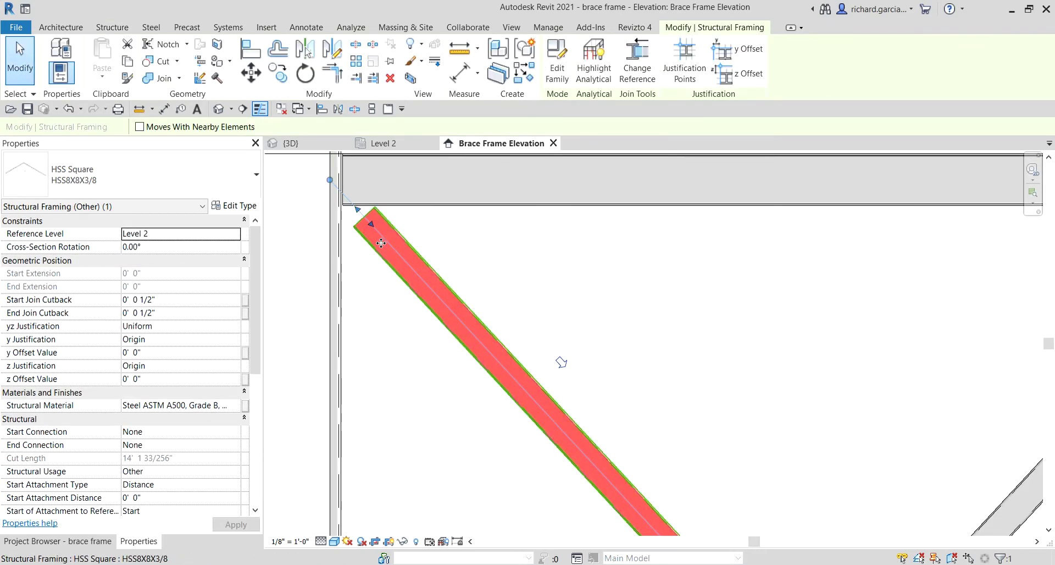
pyautogui.press('Delete')
# Replace the grid 4 diagonal with an HSS8X8X3/8 brace from the Level 3 beam end to the Level 2 beam's midpoint.
pyautogui.click(213, 78)
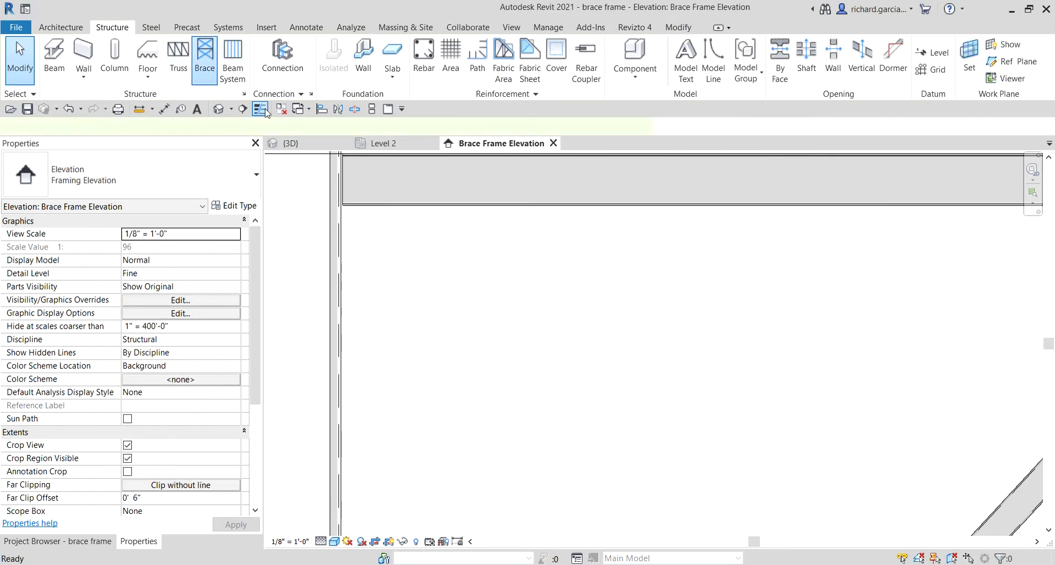
pyautogui.click(329, 178)
pyautogui.scroll(-4, 455, 302)
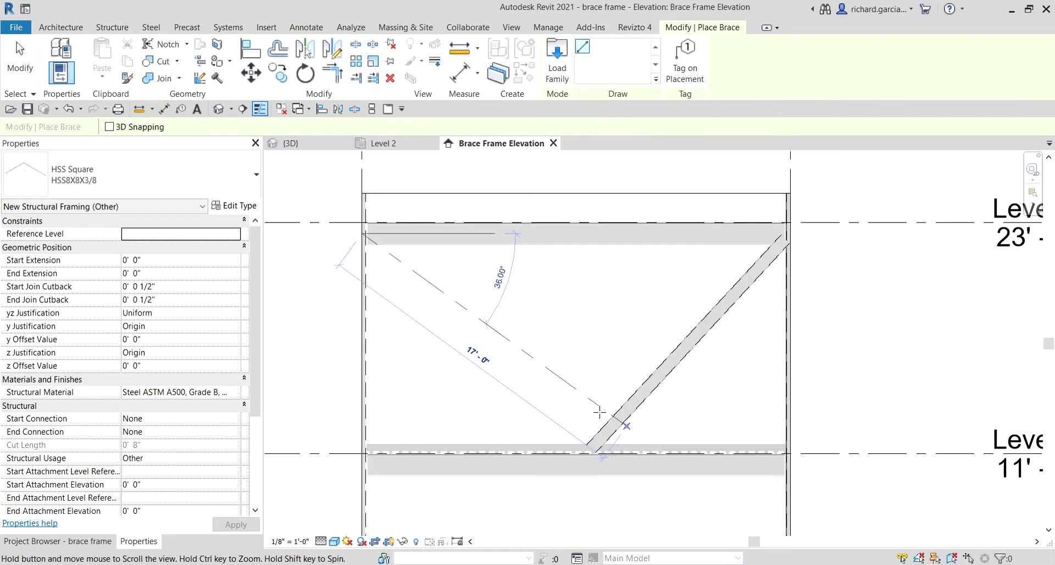
pyautogui.click(546, 449)
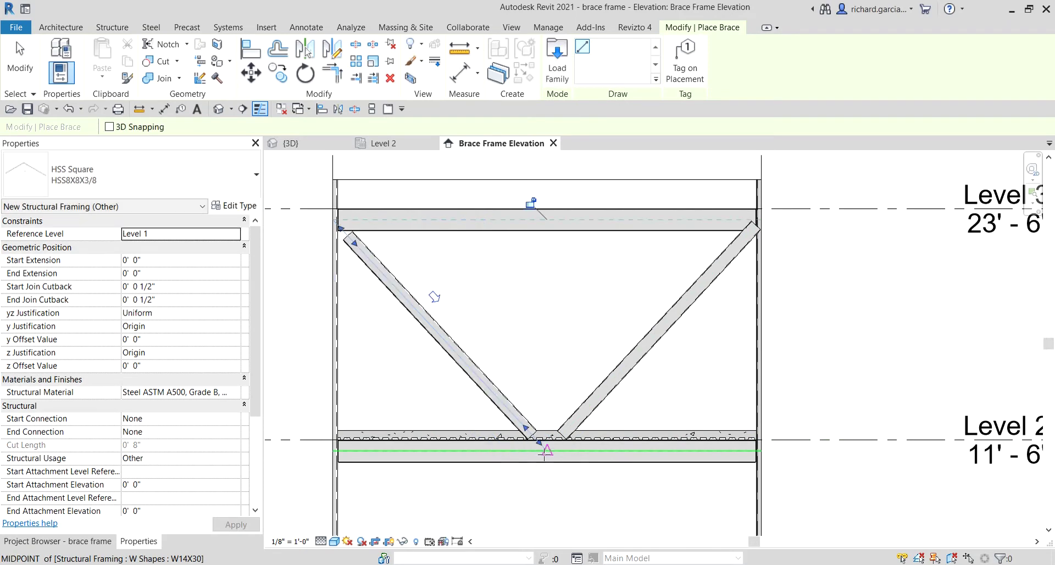
pyautogui.click(31, 77)
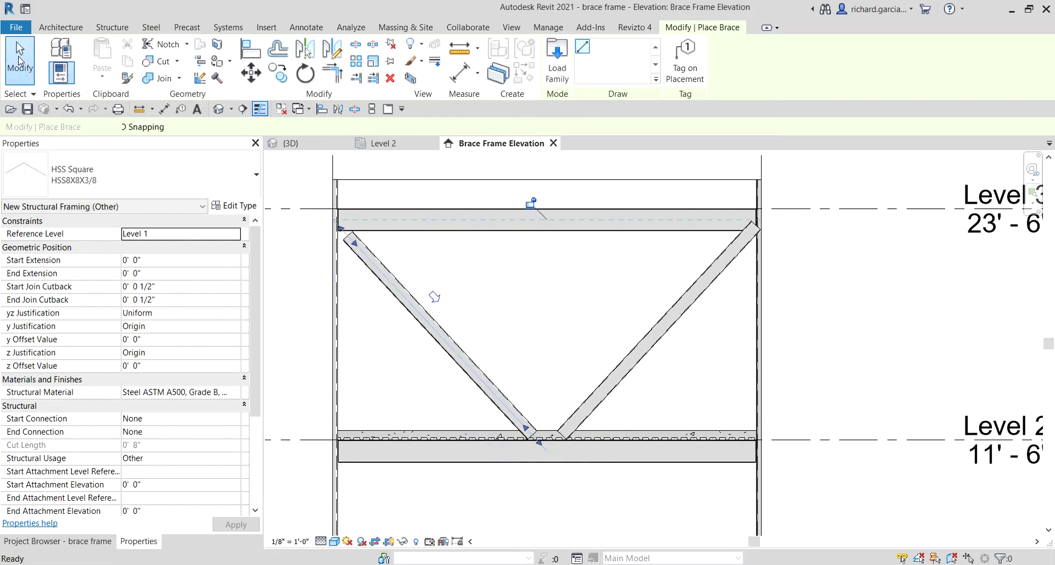
# Shorten the upper end of the grid 5 brace to a start join cutback of about 0' 5 31/32".
pyautogui.click(621, 378)
pyautogui.scroll(3, 750, 227)
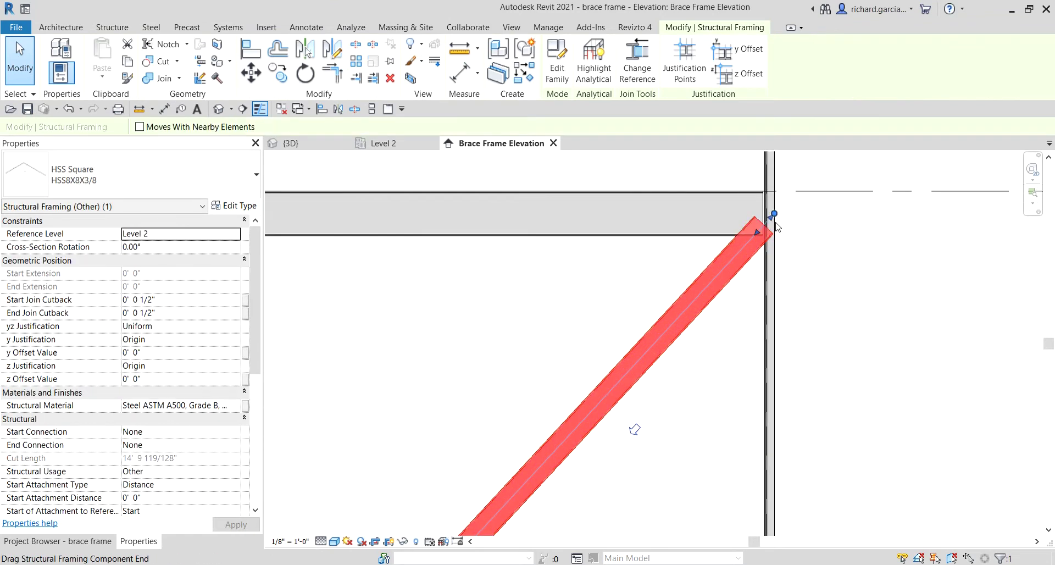
pyautogui.scroll(2, 770, 221)
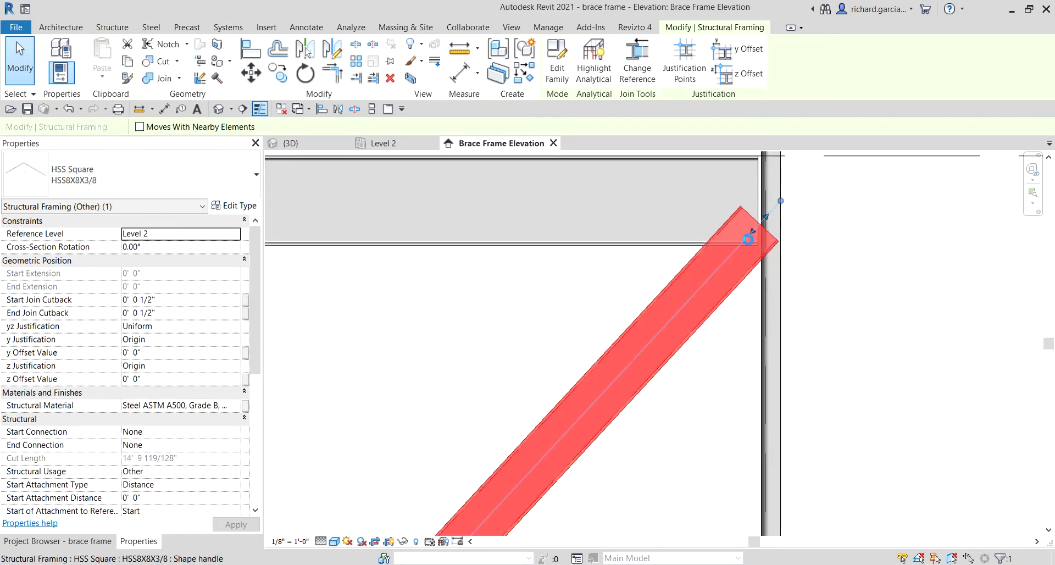
pyautogui.moveTo(730, 258); pyautogui.dragTo(710, 278)
pyautogui.scroll(-4, 752, 255)
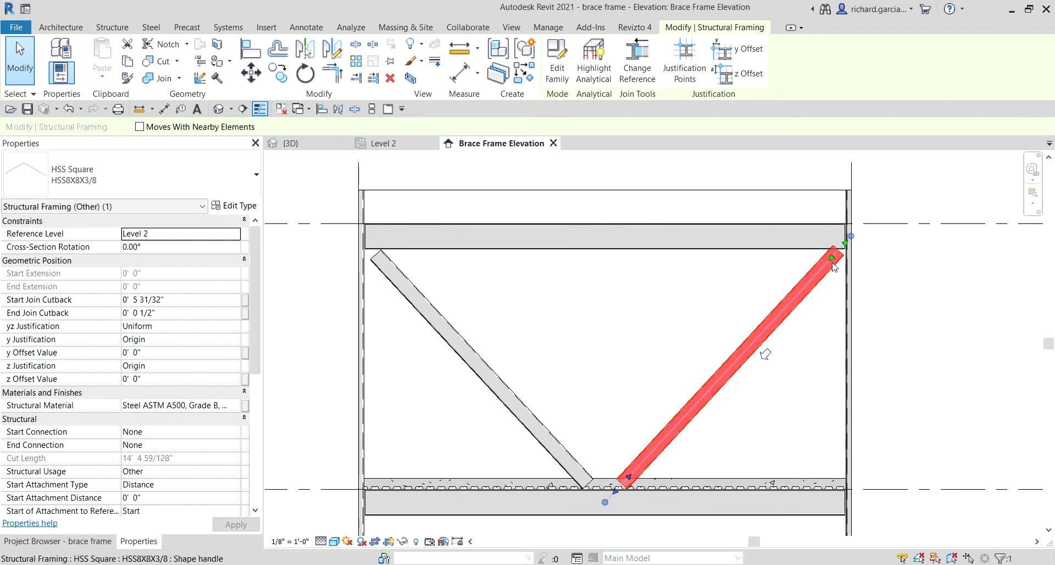
pyautogui.click(694, 365)
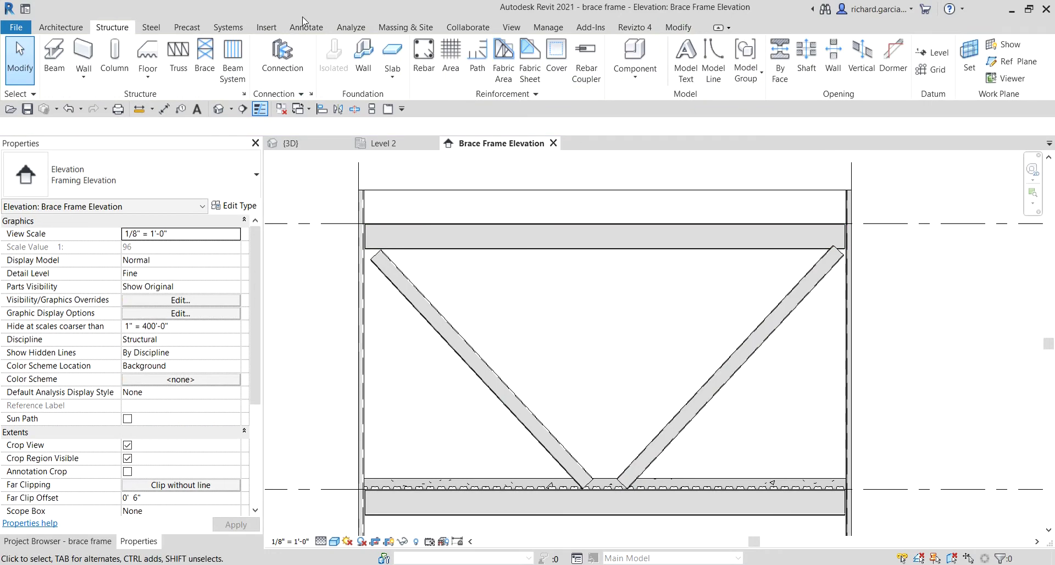
# Place a vertical HSS8X8X3/8 brace from the Level 3 beam's midpoint to the Level 2 beam's midpoint.
pyautogui.click(205, 58)
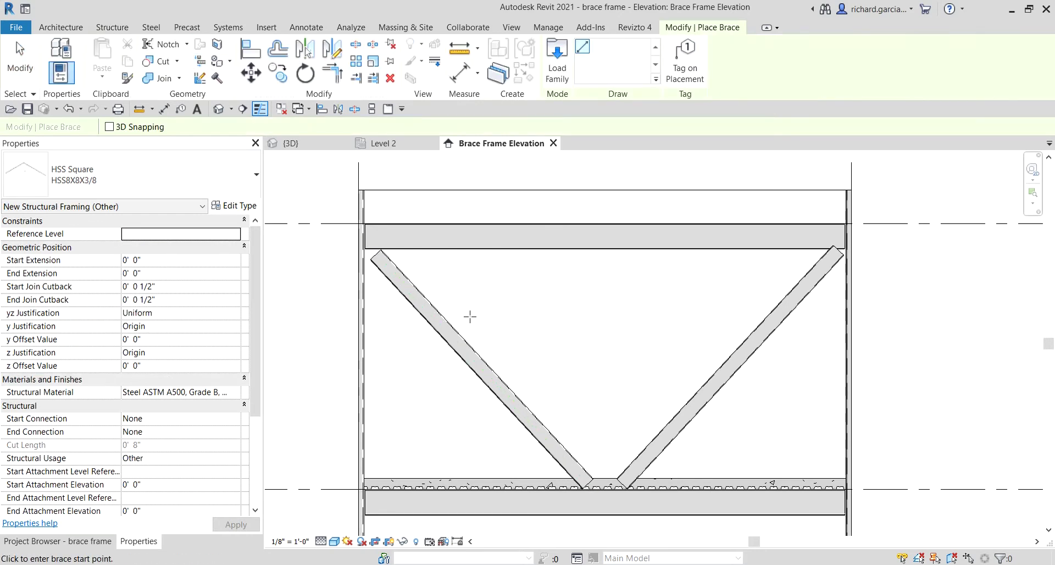
pyautogui.click(604, 236)
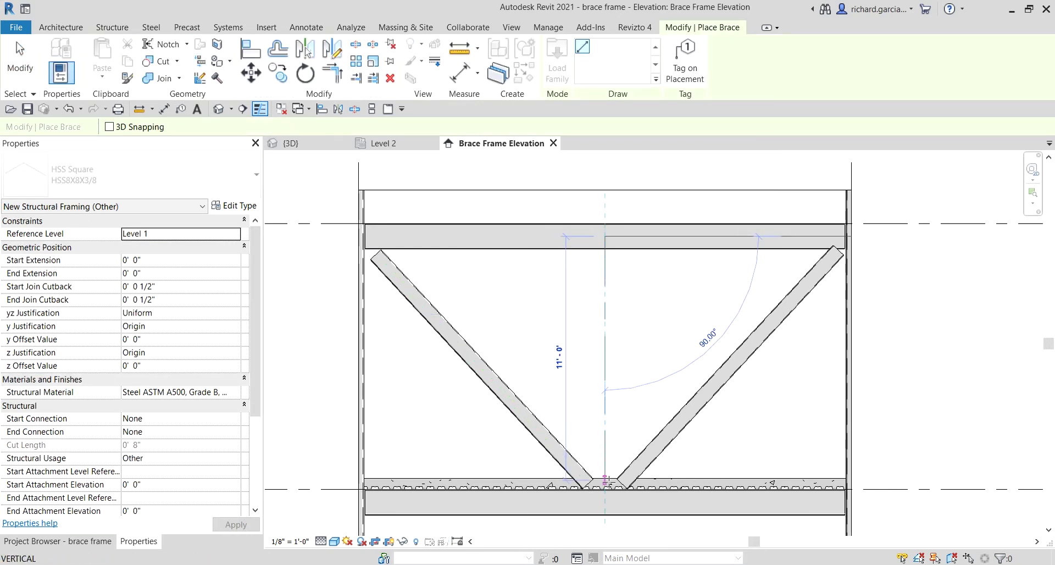
pyautogui.click(605, 502)
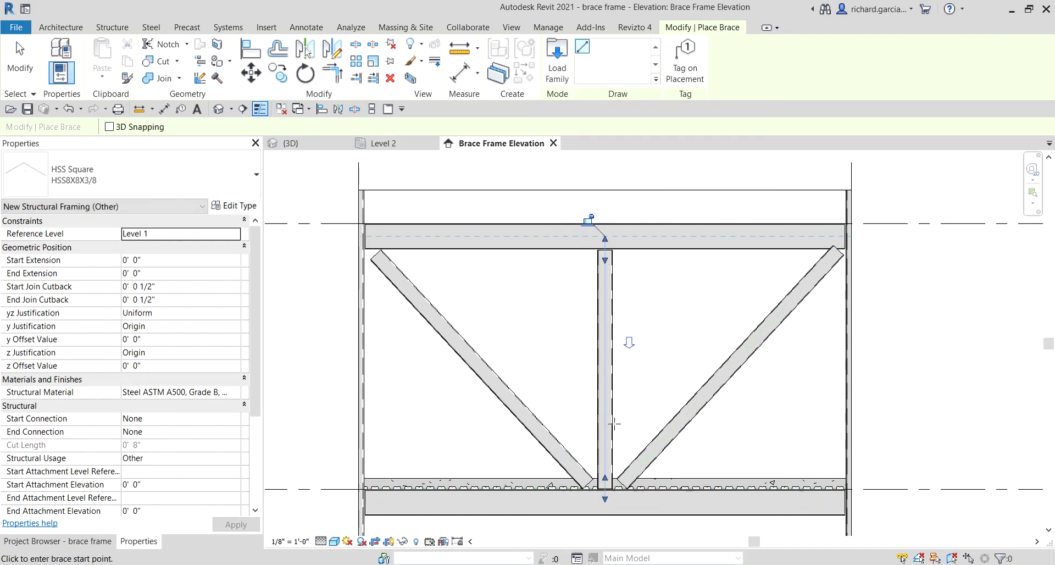
pyautogui.press('Escape')
pyautogui.press('Escape')
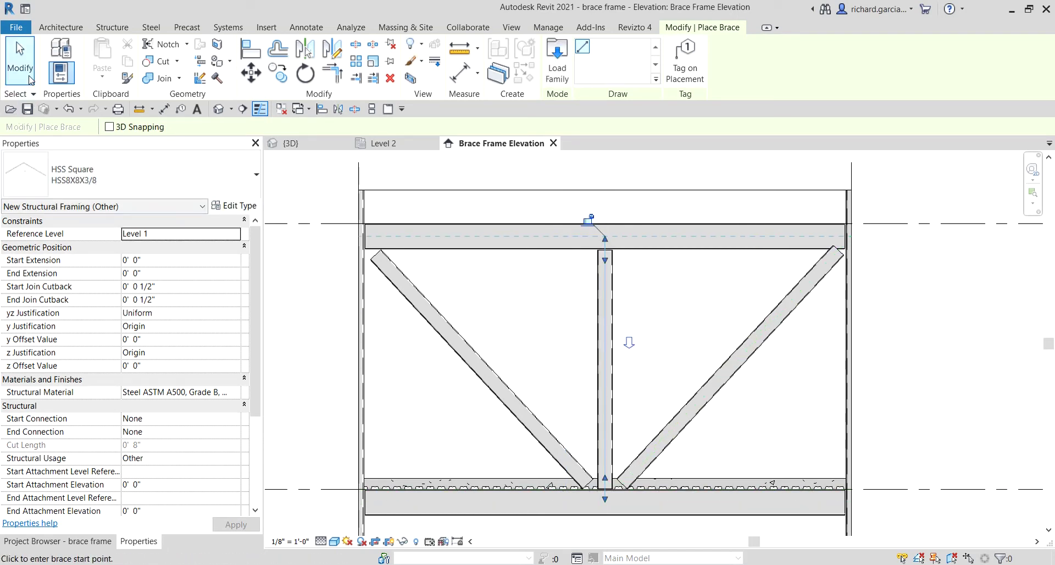
pyautogui.moveTo(753, 340); pyautogui.dragTo(710, 315, button='middle')
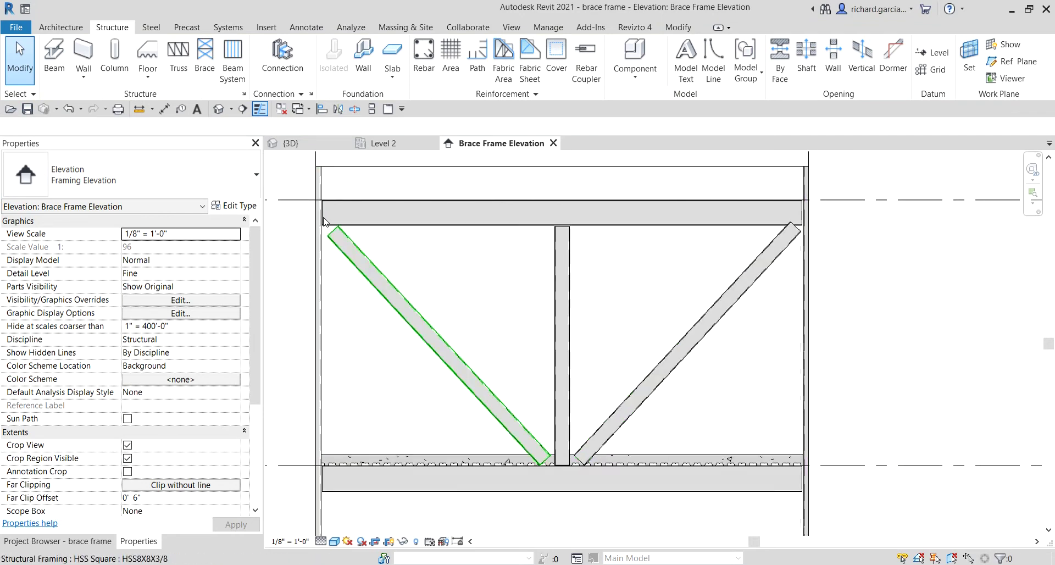
# Delete both diagonal braces, keeping only the vertical member between the two beams.
pyautogui.click(677, 351)
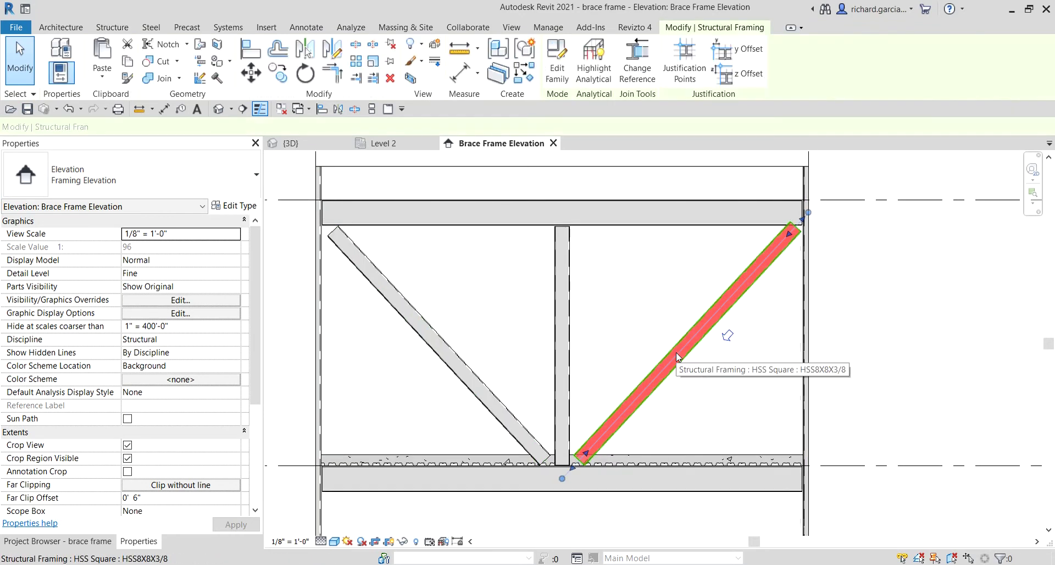
pyautogui.press('Delete')
pyautogui.click(432, 327)
pyautogui.press('Delete')
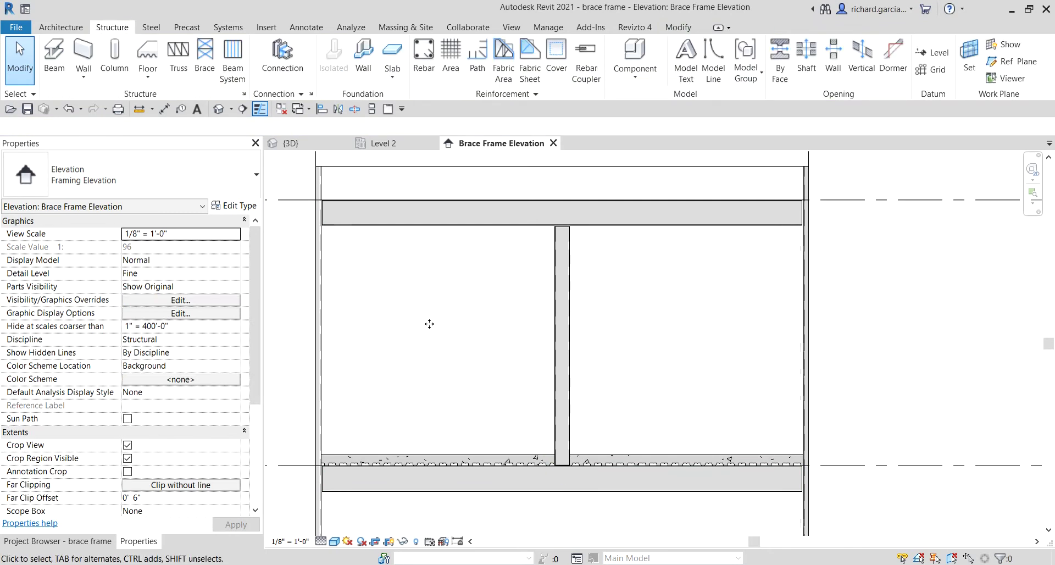
# Place an HSS8X8X3/8 diagonal from the grid 4 end of the Level 3 beam to the foot of the vertical brace at the Level 2 beam's midpoint.
pyautogui.click(206, 55)
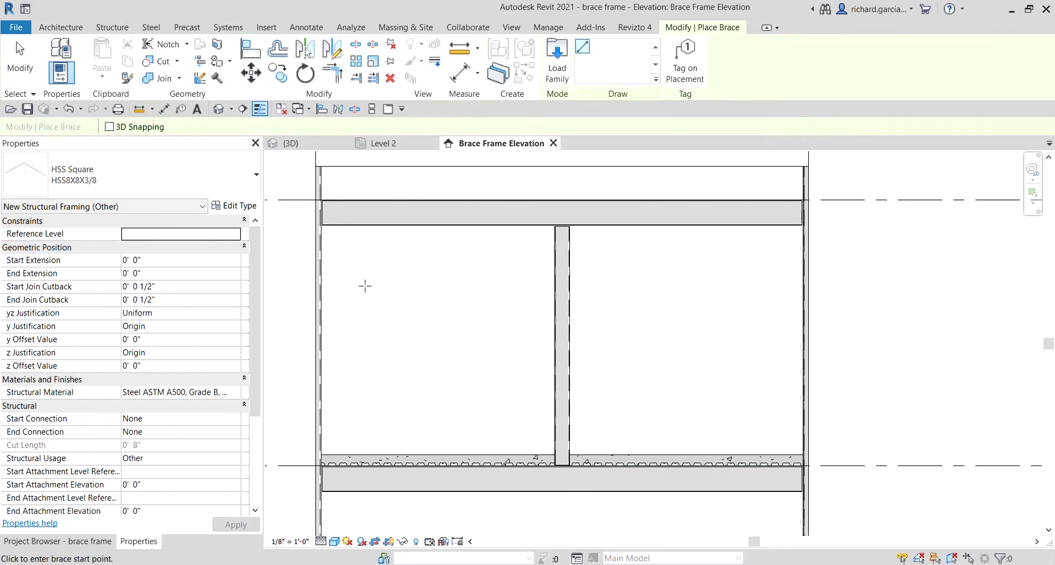
pyautogui.scroll(3, 332, 242)
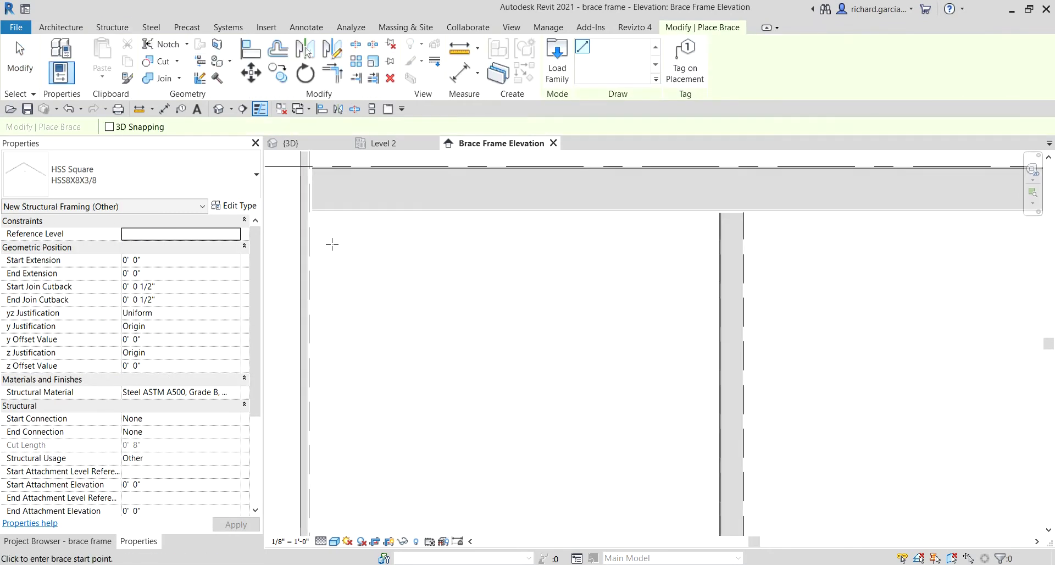
pyautogui.click(301, 188)
pyautogui.scroll(-4, 428, 336)
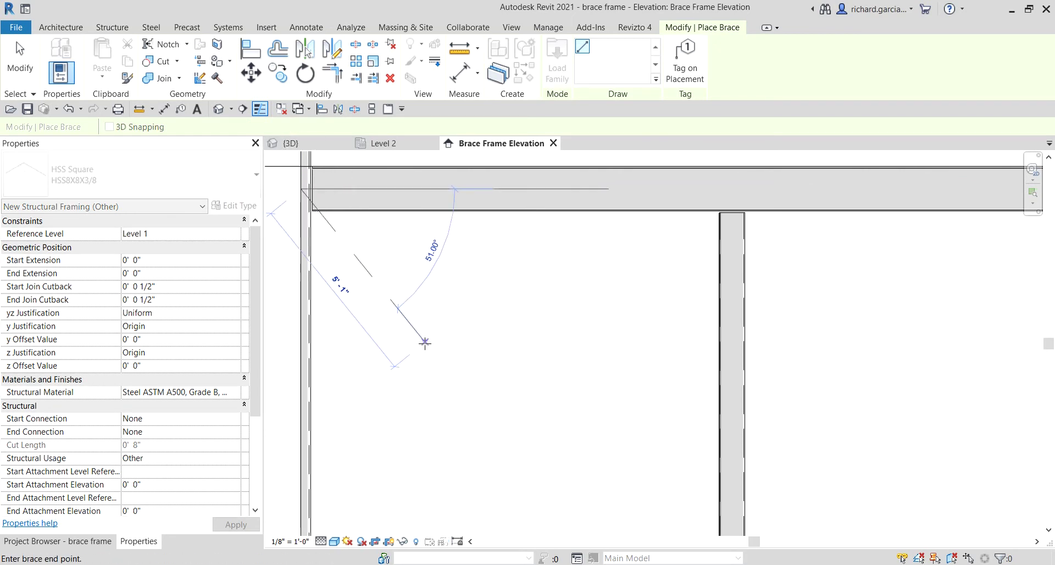
pyautogui.moveTo(539, 422); pyautogui.dragTo(483, 345, button='middle')
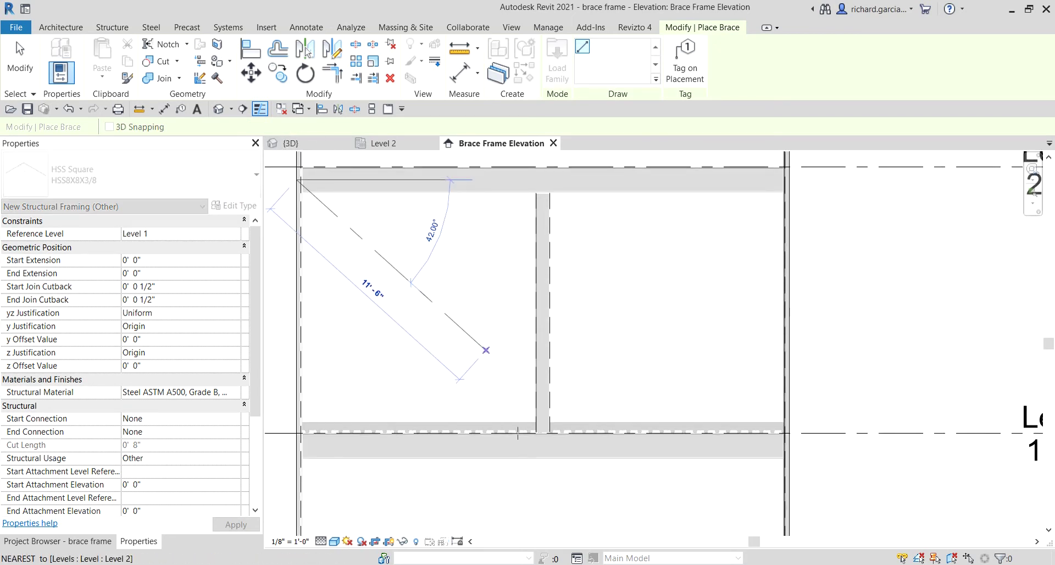
pyautogui.click(543, 447)
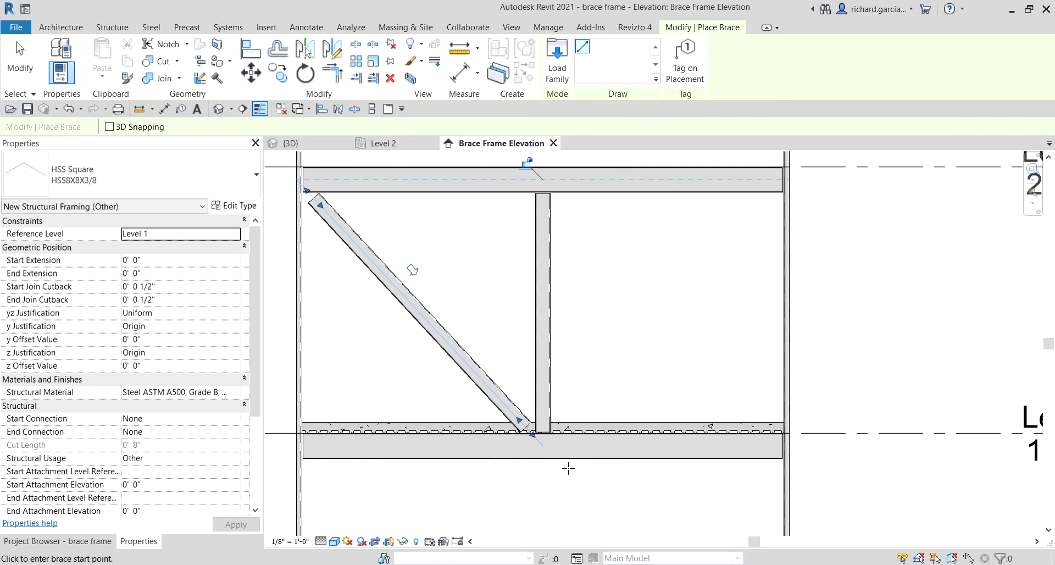
# Place the opposite HSS8X8X3/8 diagonal from the Level 2 beam's midpoint to the grid 5 endpoint of the Level 3 beam and leave brace placement.
pyautogui.click(542, 444)
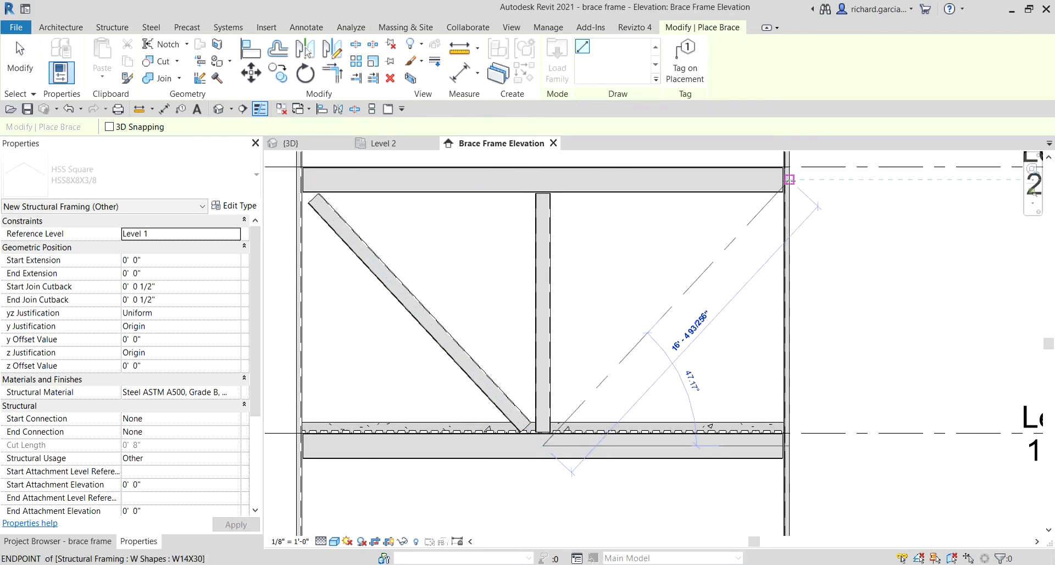
pyautogui.click(789, 179)
pyautogui.scroll(4, 789, 179)
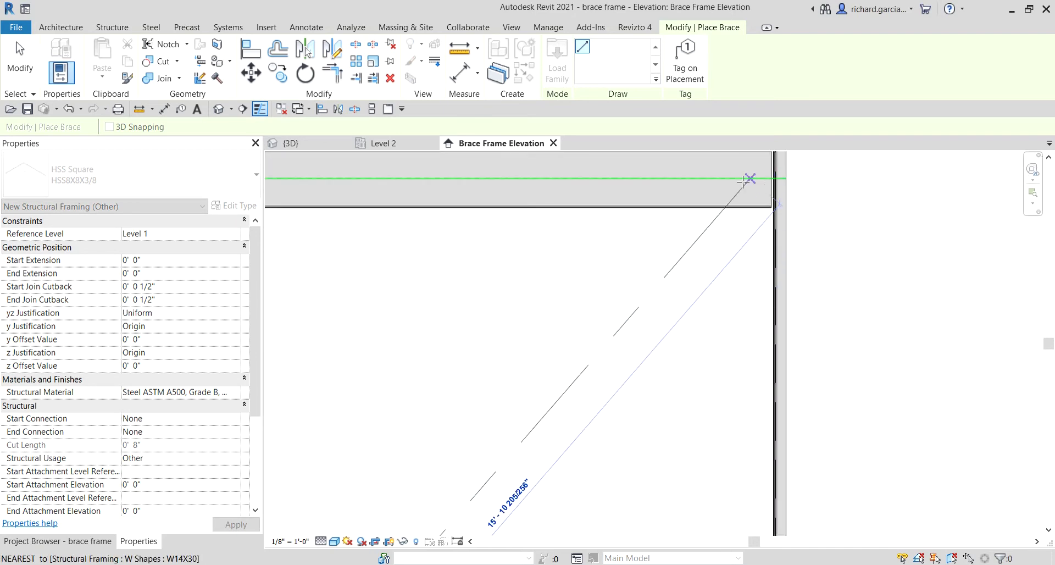
pyautogui.scroll(-2, 758, 179)
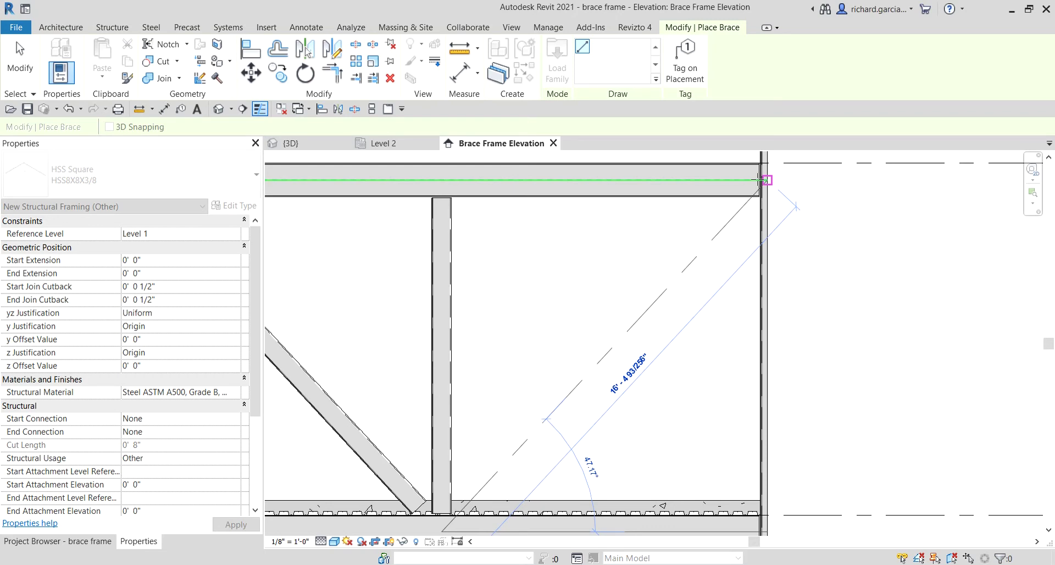
pyautogui.click(759, 180)
pyautogui.scroll(-3, 550, 363)
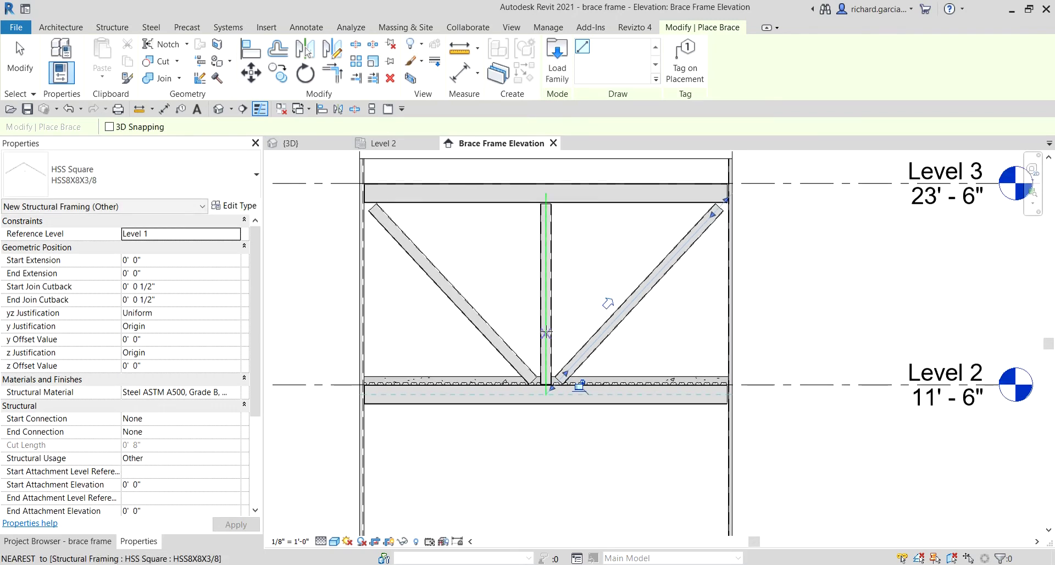
pyautogui.press('Escape')
pyautogui.press('Escape')
pyautogui.scroll(2, 737, 195)
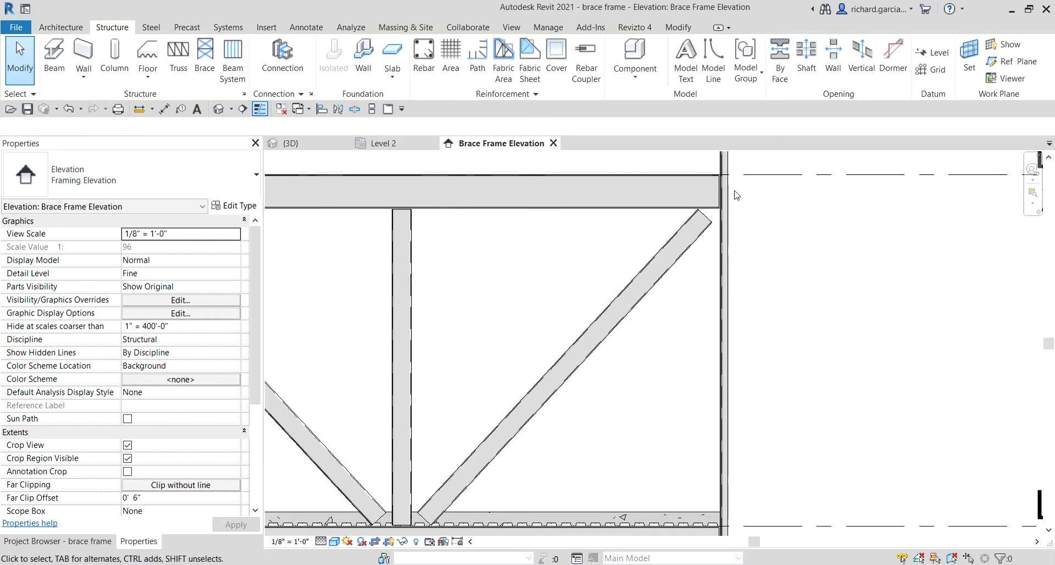
pyautogui.scroll(1, 736, 195)
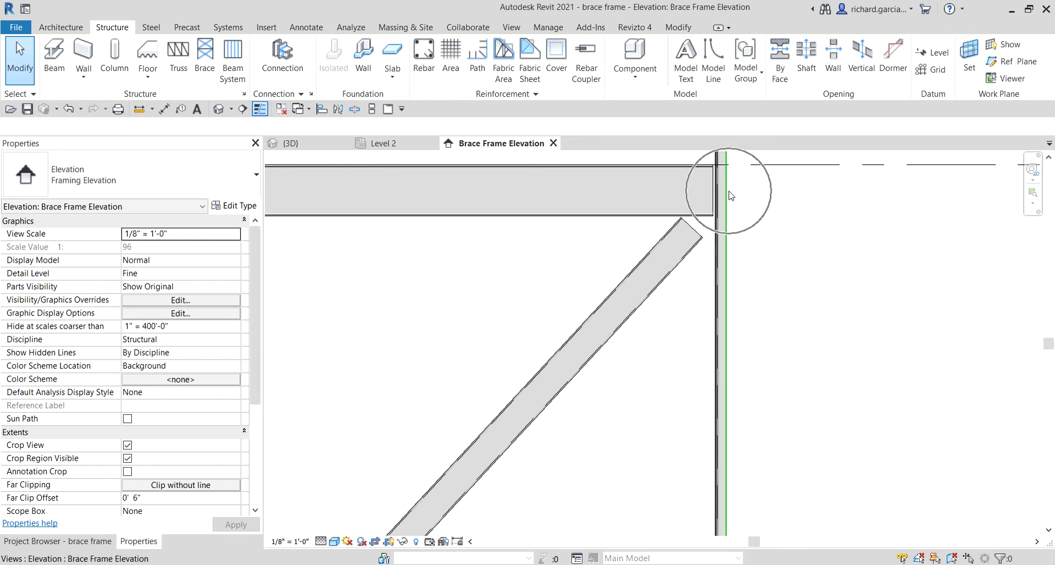
# Delete both diagonals and redraw an HSS8X8X3/8 brace from the Level 3 beam's grid 4 end to the Level 2 beam's midpoint.
pyautogui.scroll(-3, 731, 195)
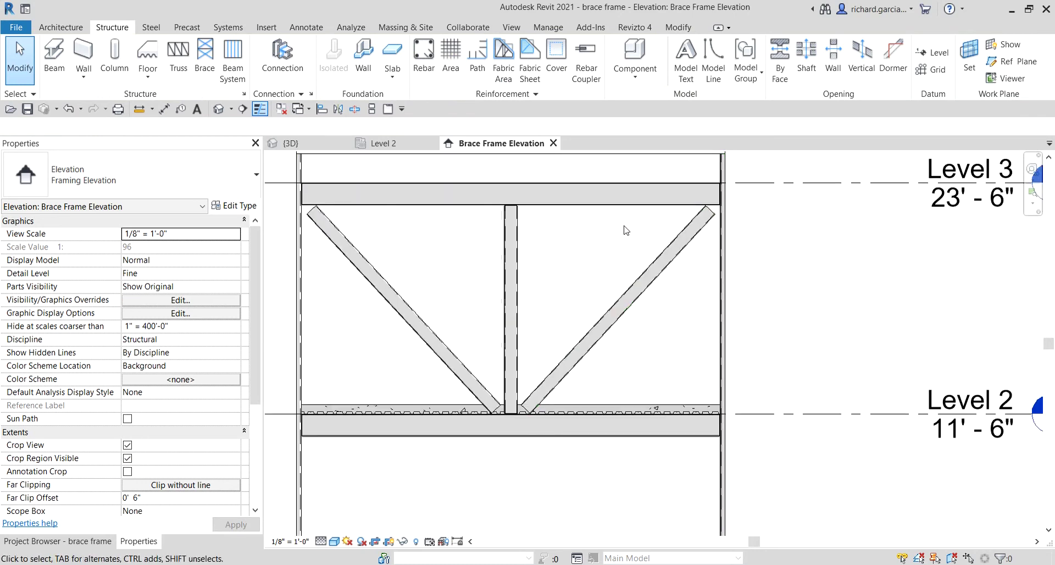
pyautogui.click(383, 285)
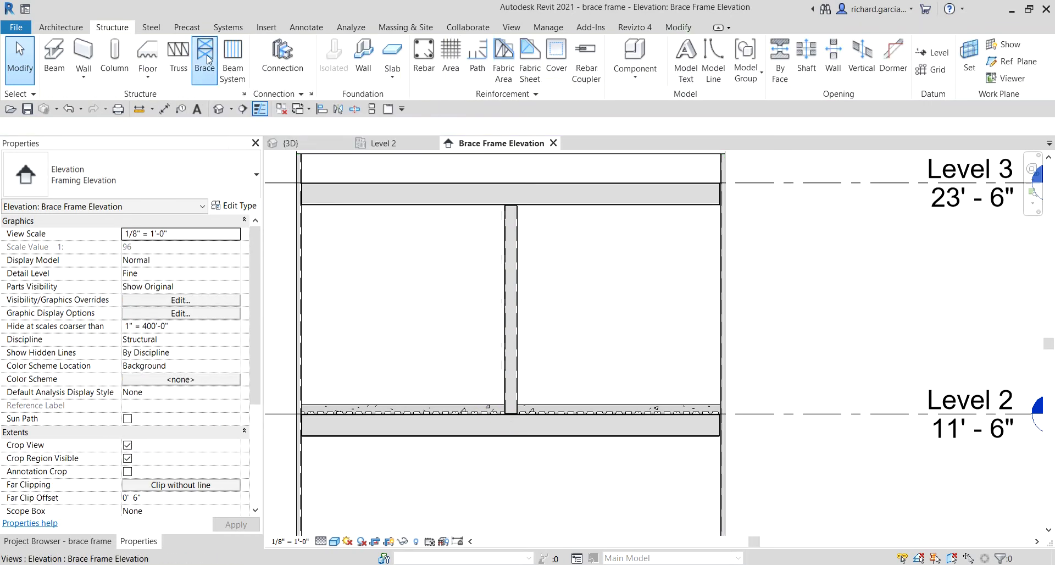
pyautogui.click(207, 55)
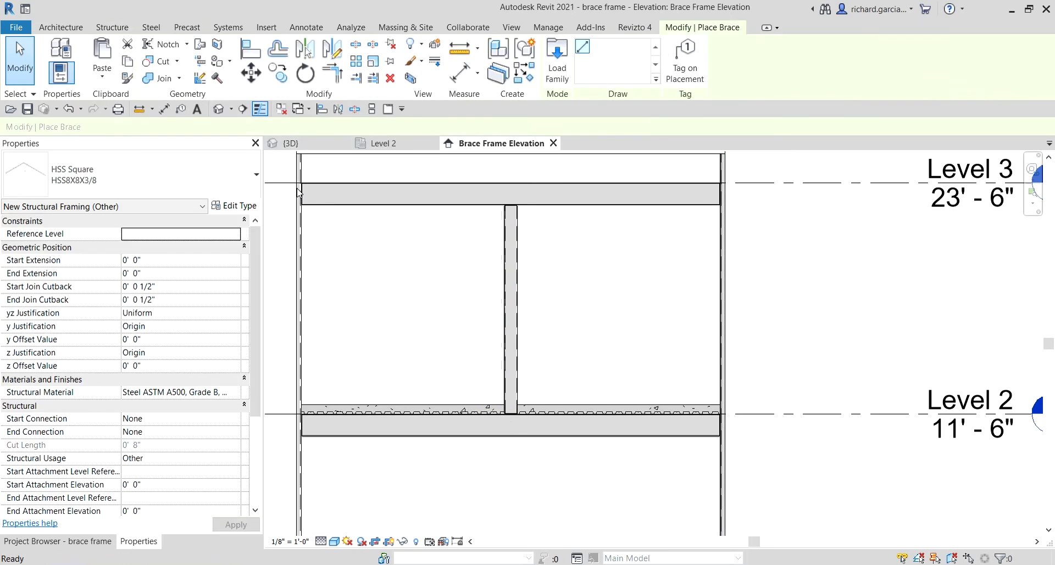
pyautogui.scroll(4, 297, 193)
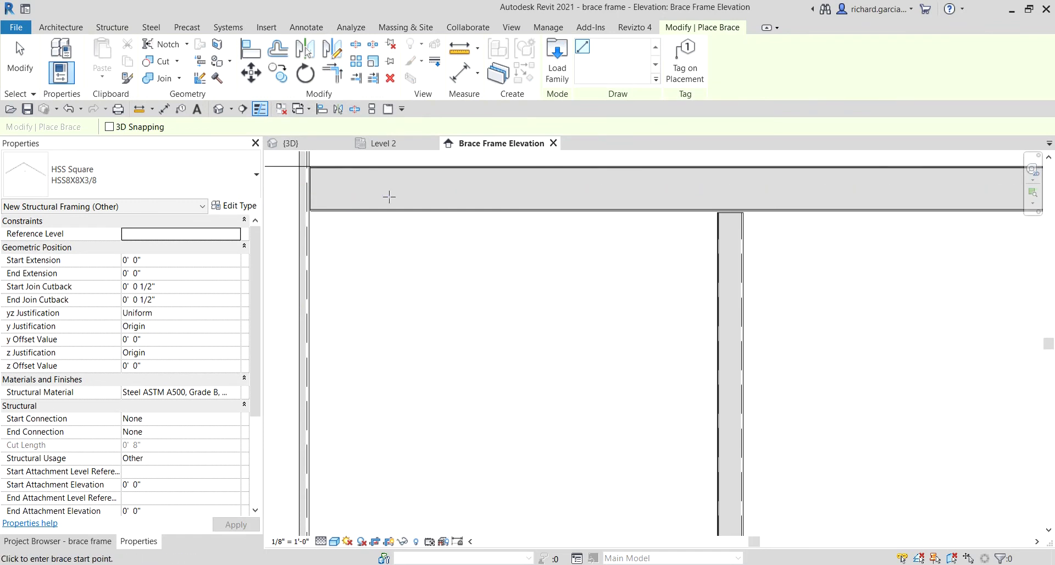
pyautogui.click(299, 189)
pyautogui.scroll(-3, 494, 418)
pyautogui.scroll(3, 415, 311)
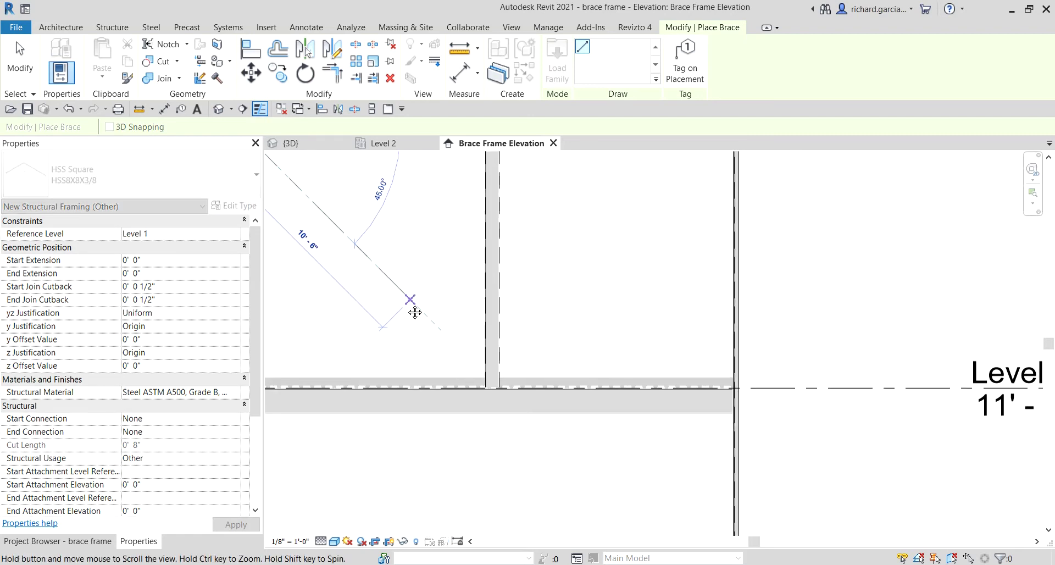
pyautogui.click(493, 400)
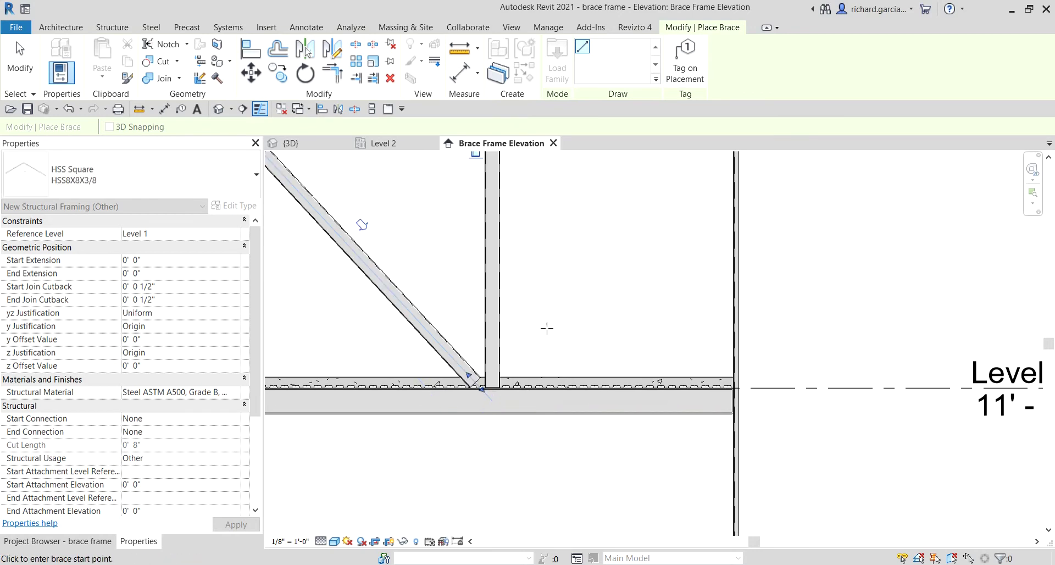
# Place the opposite HSS8X8X3/8 diagonal from the grid 5 end of the Level 3 beam to the Level 2 beam's midpoint and end brace placement.
pyautogui.scroll(-3, 691, 289)
pyautogui.scroll(5, 648, 269)
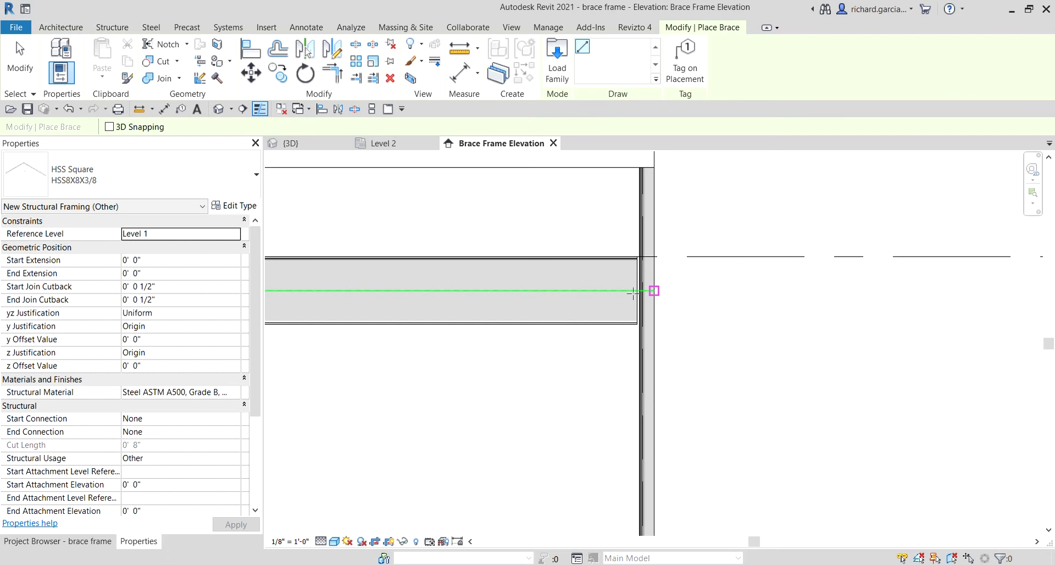
pyautogui.click(633, 291)
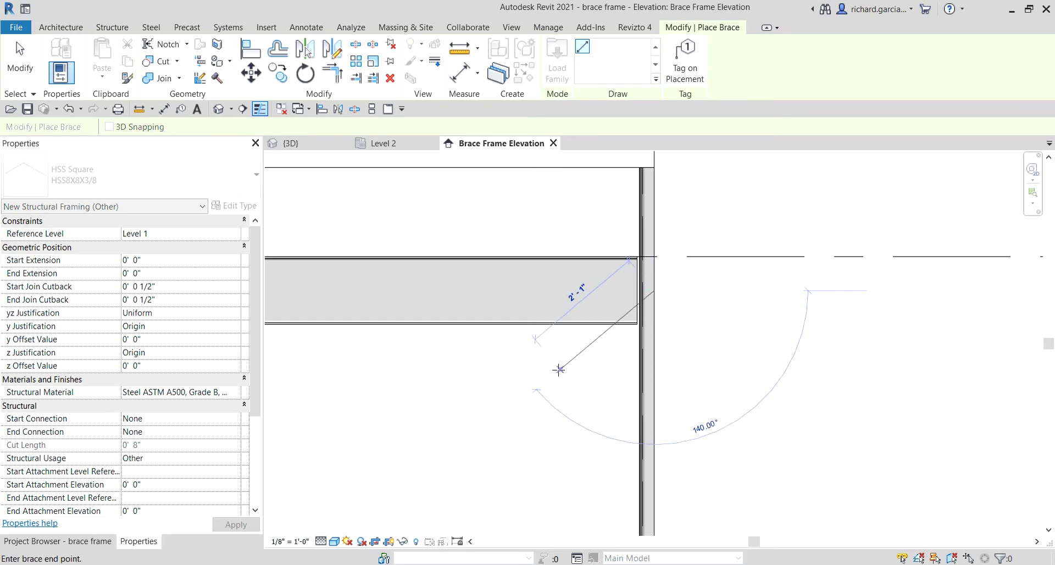
pyautogui.moveTo(558, 369); pyautogui.dragTo(548, 432, button='middle')
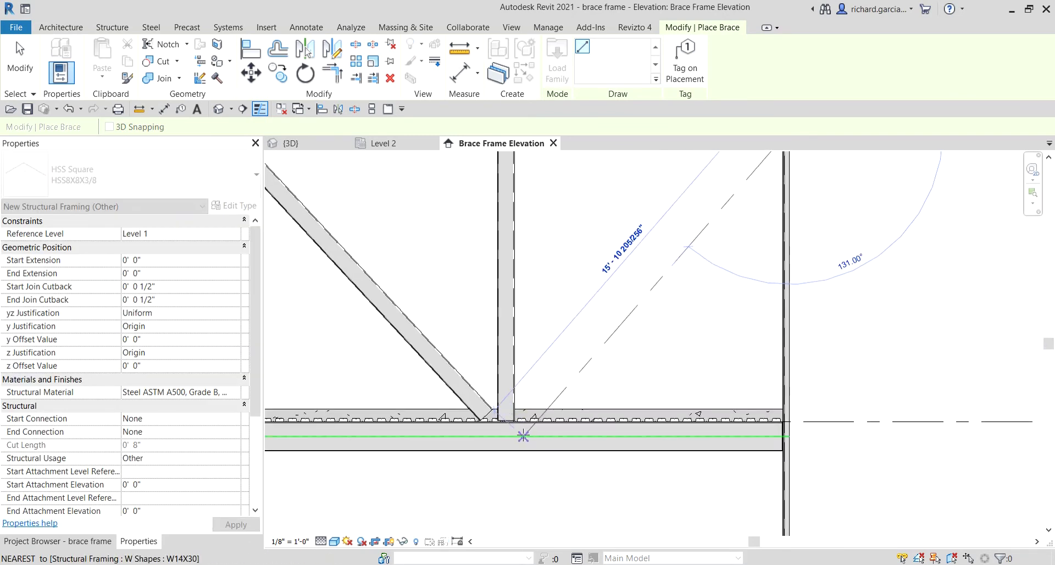
pyautogui.click(506, 435)
pyautogui.scroll(-4, 572, 385)
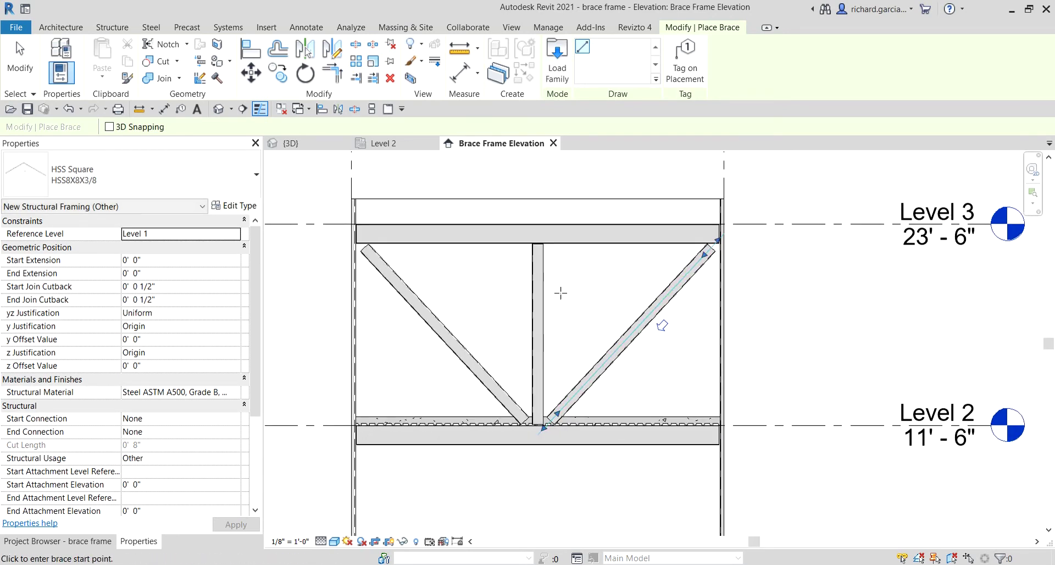
pyautogui.click(20, 54)
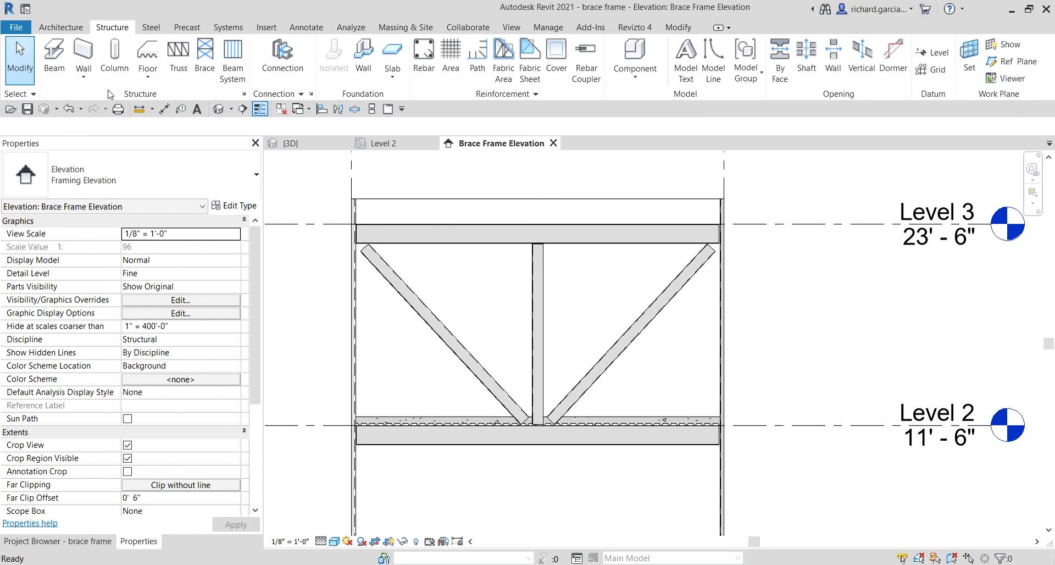
# In the 3D view, select the two diagonal braces and the vertical brace of the frame together.
pyautogui.click(220, 112)
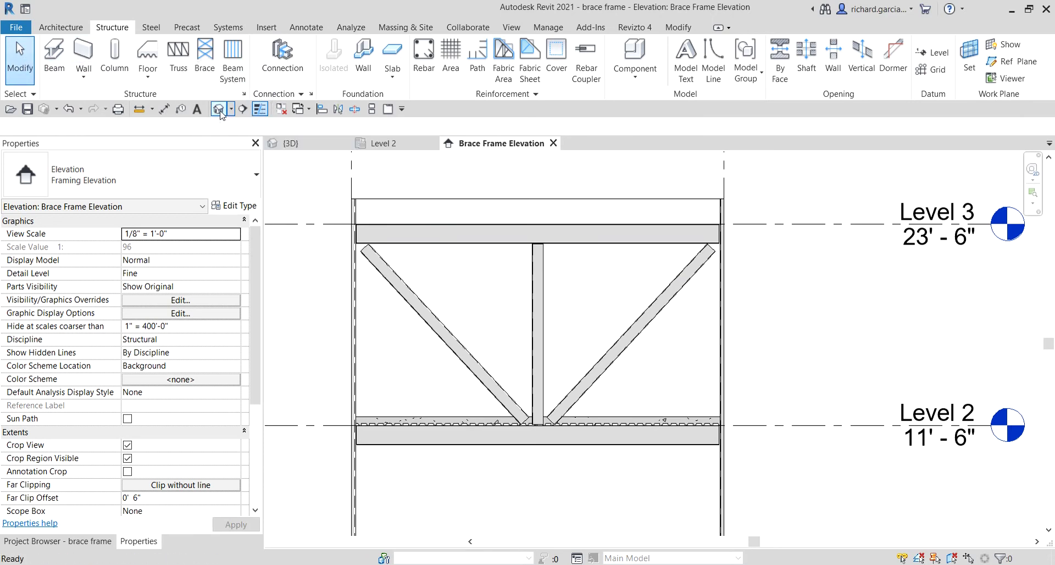
pyautogui.scroll(8, 616, 379)
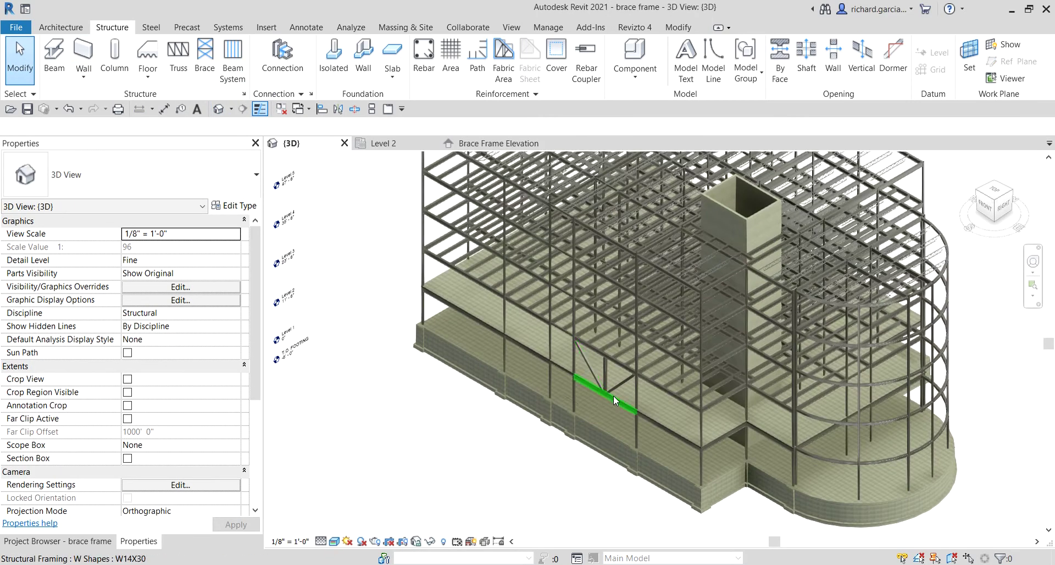
pyautogui.scroll(2, 599, 357)
pyautogui.scroll(2, 750, 221)
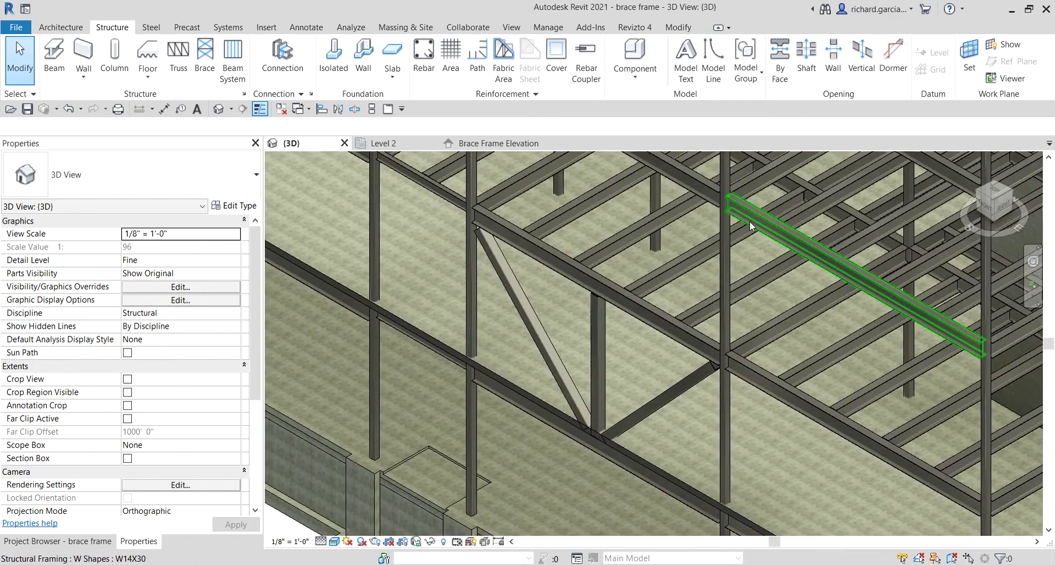
pyautogui.scroll(-3, 747, 219)
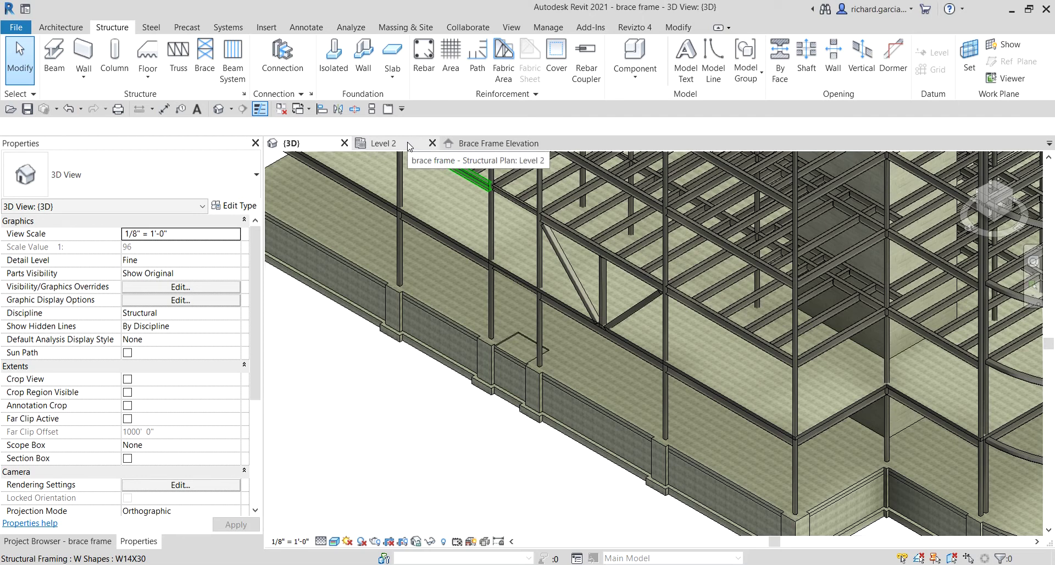
pyautogui.scroll(3, 585, 292)
pyautogui.scroll(2, 674, 333)
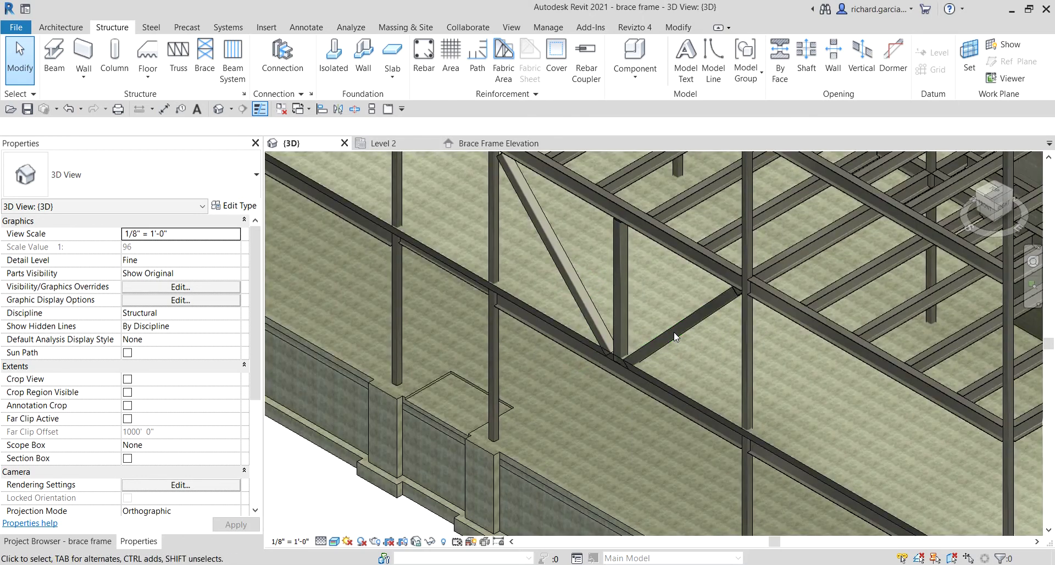
pyautogui.click(673, 323)
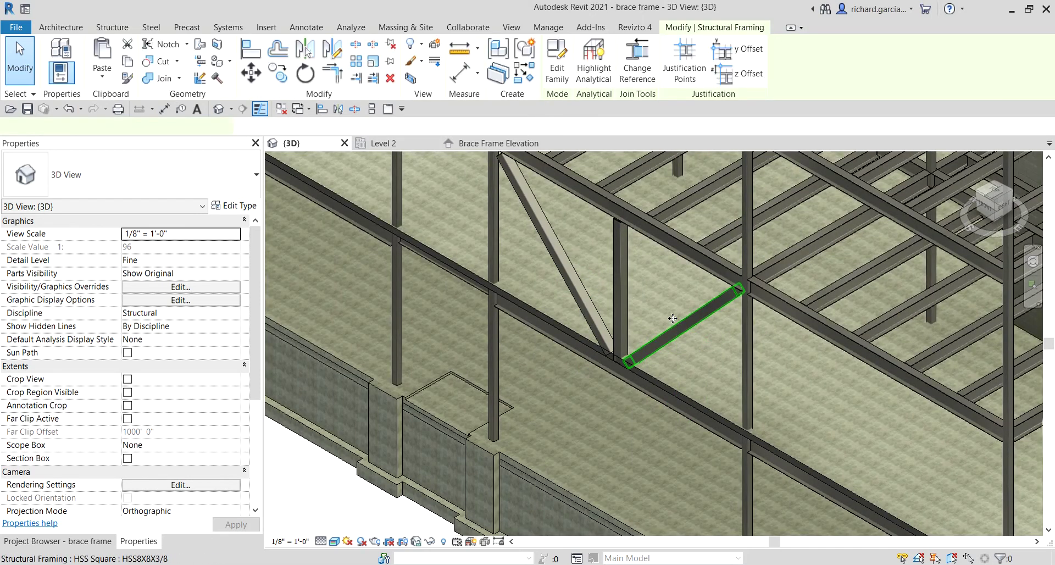
pyautogui.keyDown('ctrl'); pyautogui.click(630, 267); pyautogui.keyUp('ctrl')
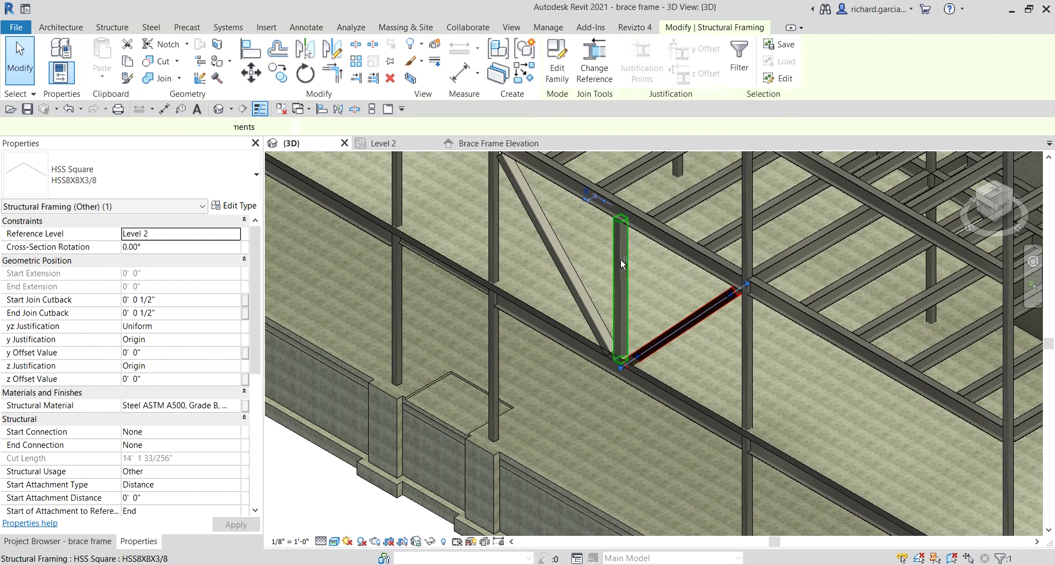
pyautogui.keyDown('ctrl'); pyautogui.click(568, 243); pyautogui.keyUp('ctrl')
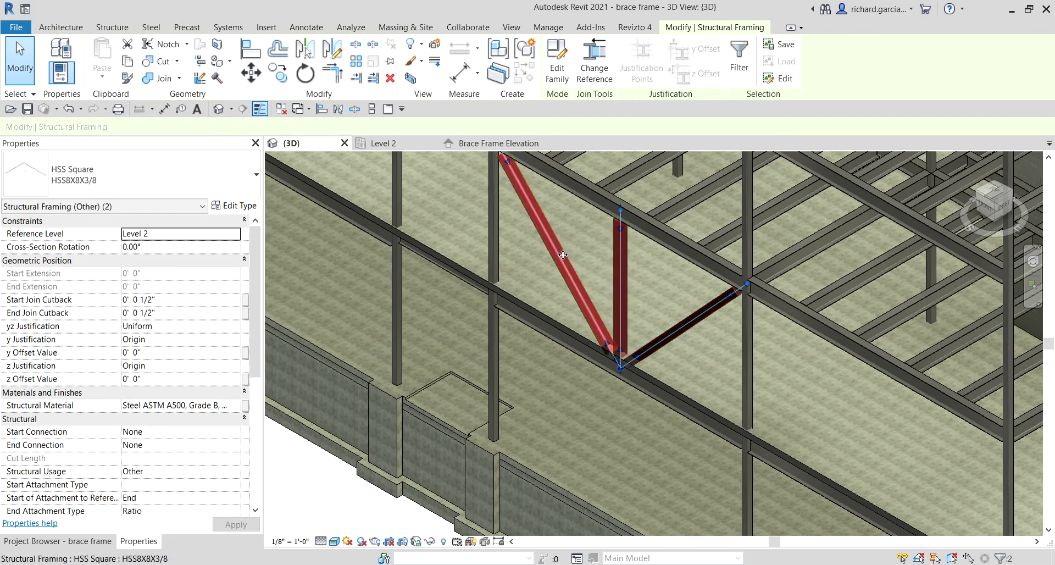
# In the Level 2 plan, mirror a copy of the selected braces about a horizontal axis through the W8X10 beam's midpoint on grid 1.
pyautogui.click(398, 147)
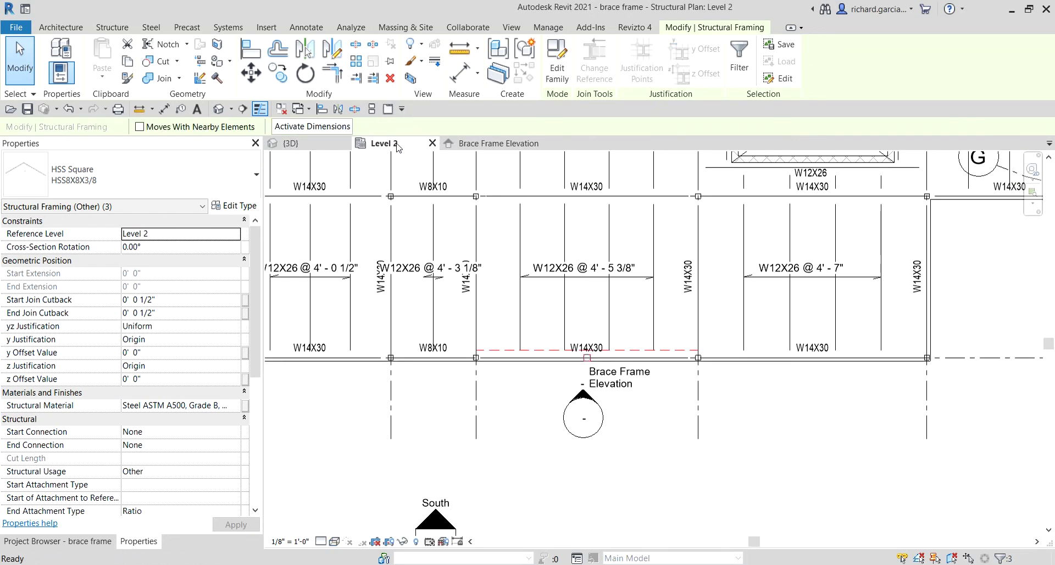
pyautogui.scroll(-4, 613, 315)
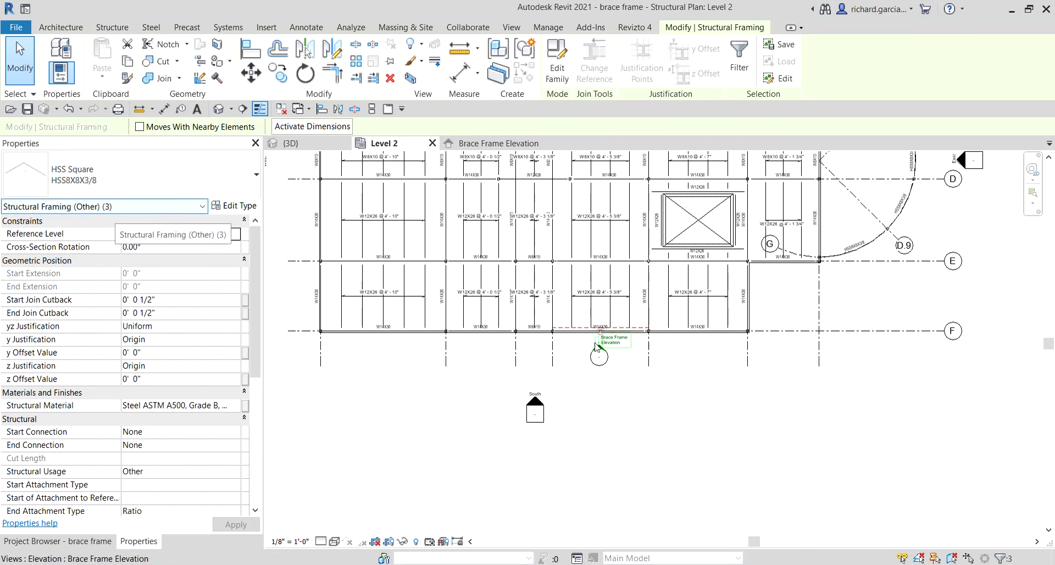
pyautogui.scroll(-1, 601, 348)
pyautogui.moveTo(601, 381); pyautogui.dragTo(636, 434, button='middle')
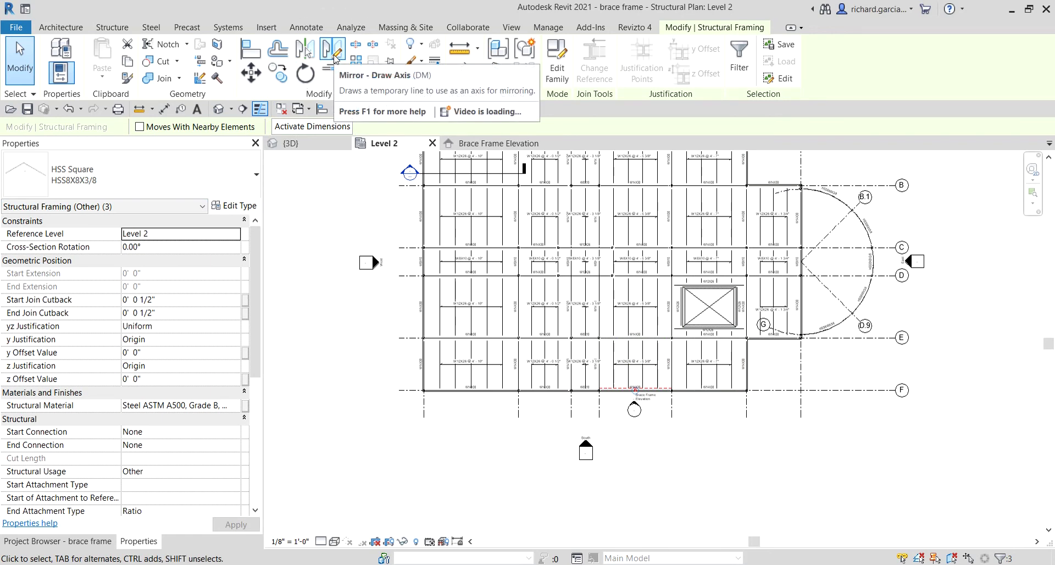
pyautogui.click(332, 50)
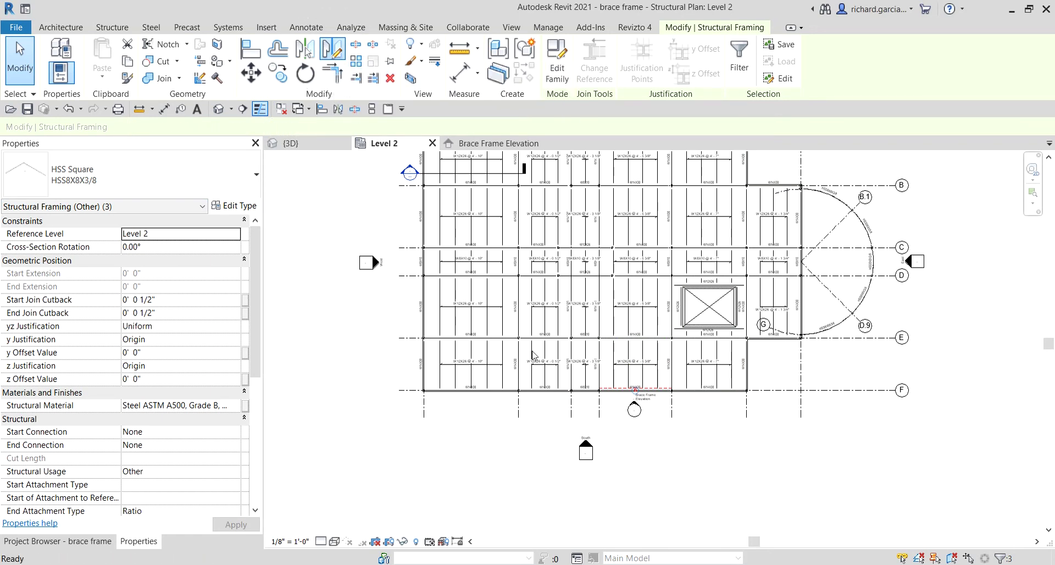
pyautogui.moveTo(395, 298); pyautogui.dragTo(419, 384, button='middle')
pyautogui.scroll(2, 451, 394)
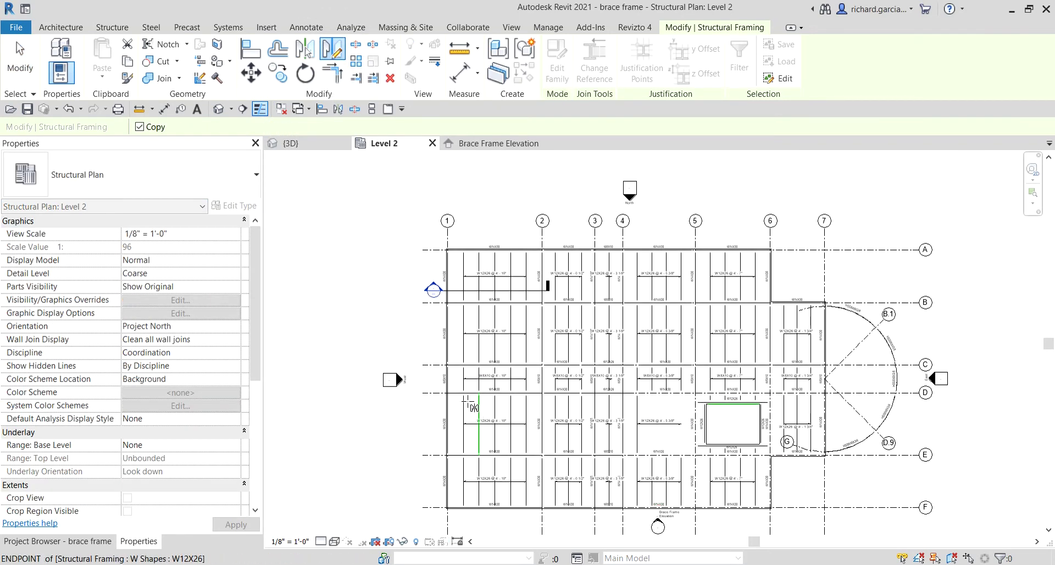
pyautogui.scroll(8, 449, 394)
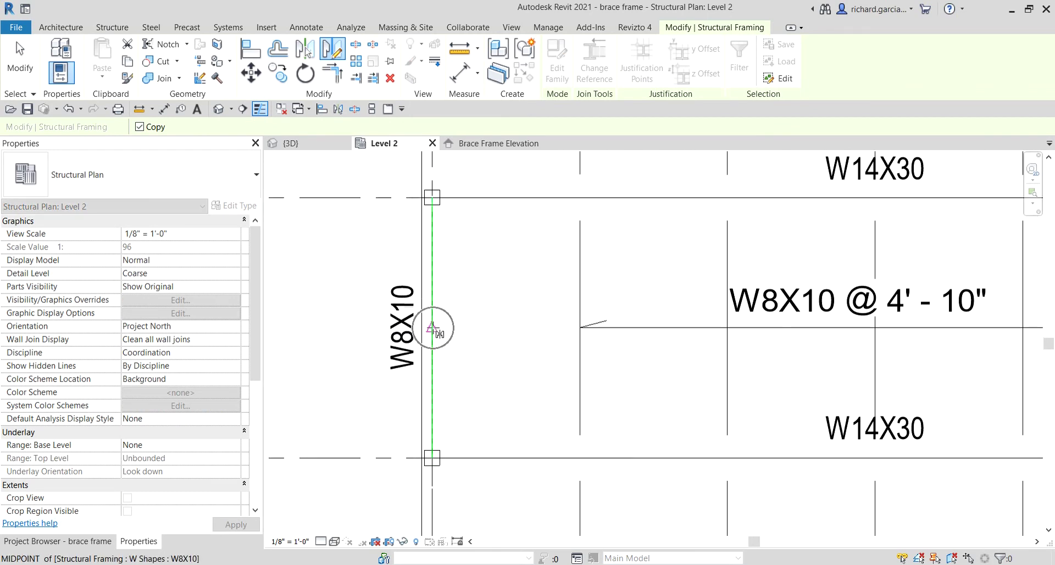
pyautogui.scroll(-4, 433, 329)
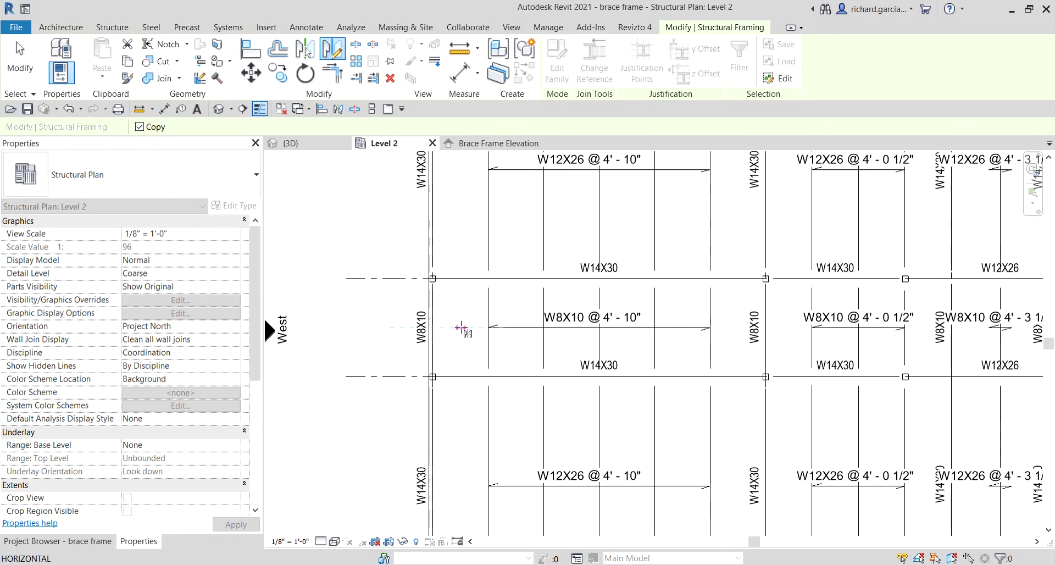
pyautogui.press('ctrl')
pyautogui.click(460, 327)
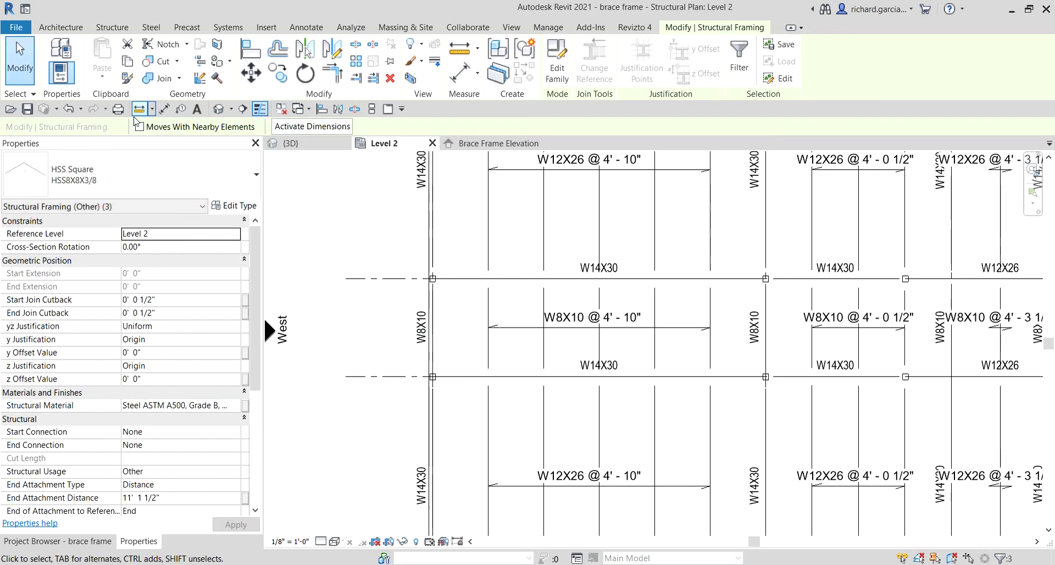
pyautogui.click(22, 61)
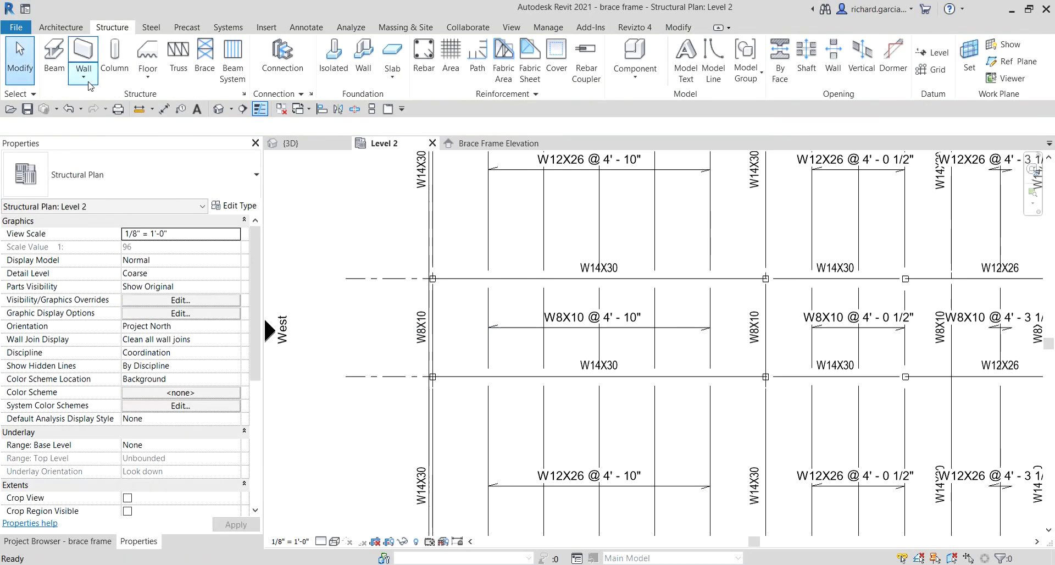
# Examine the brace frames on opposite sides of the building in the 3D view.
pyautogui.click(313, 144)
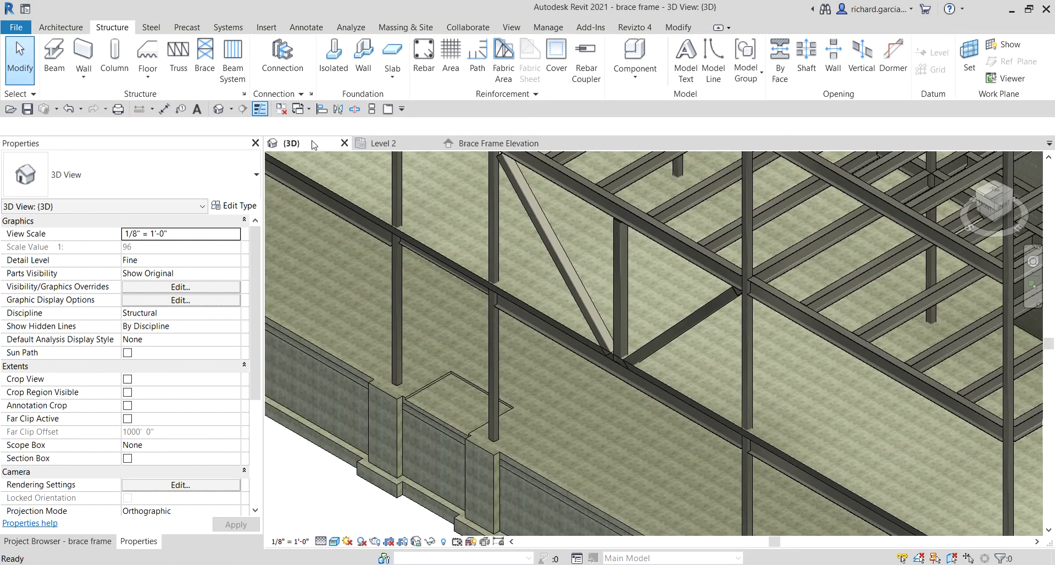
pyautogui.scroll(-10, 380, 193)
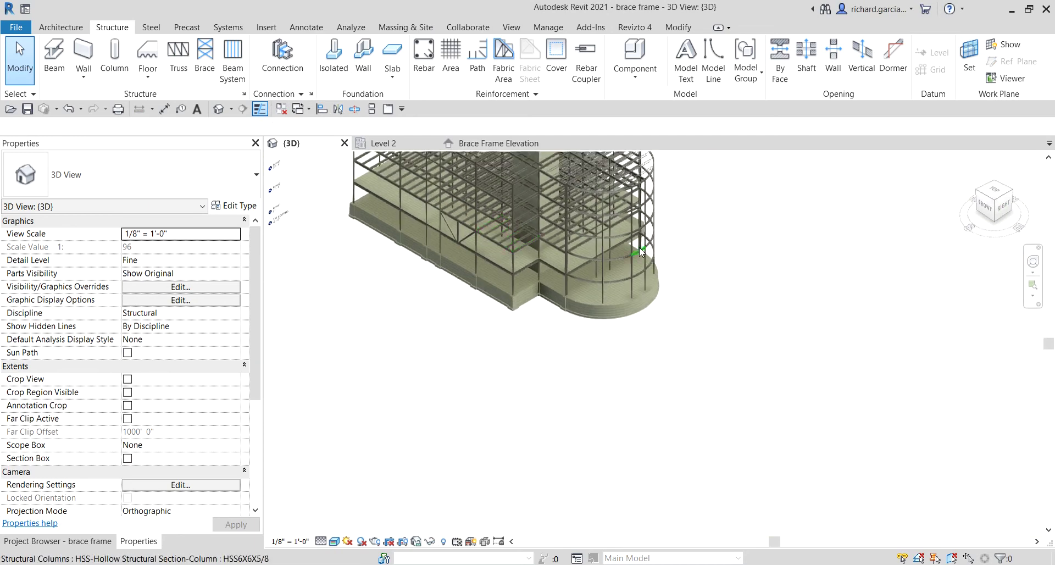
pyautogui.keyDown('shift'); pyautogui.moveTo(478, 259); pyautogui.dragTo(583, 245, button='middle'); pyautogui.keyUp('shift')
pyautogui.scroll(6, 598, 238)
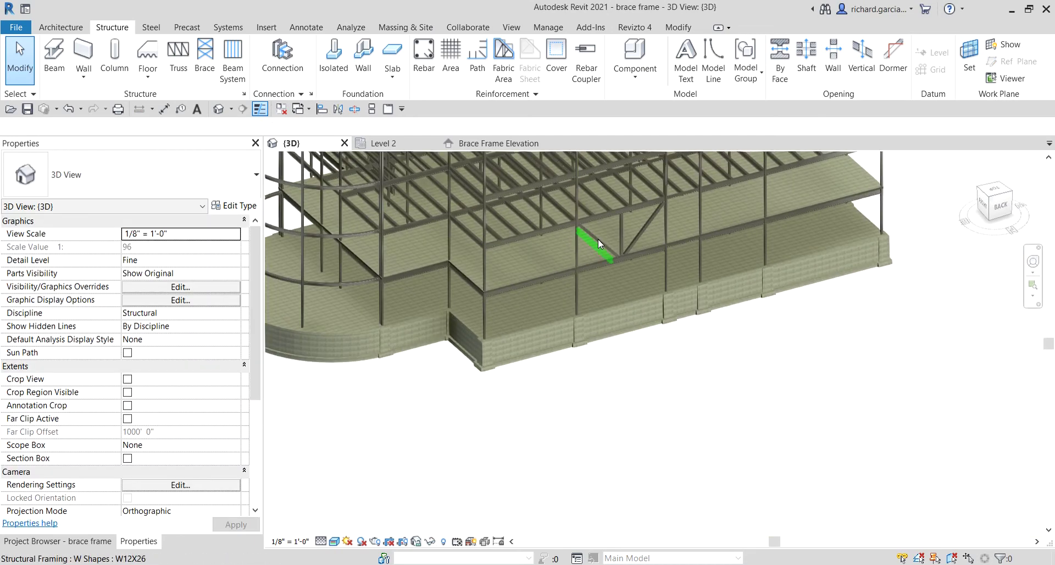
pyautogui.scroll(-3, 682, 288)
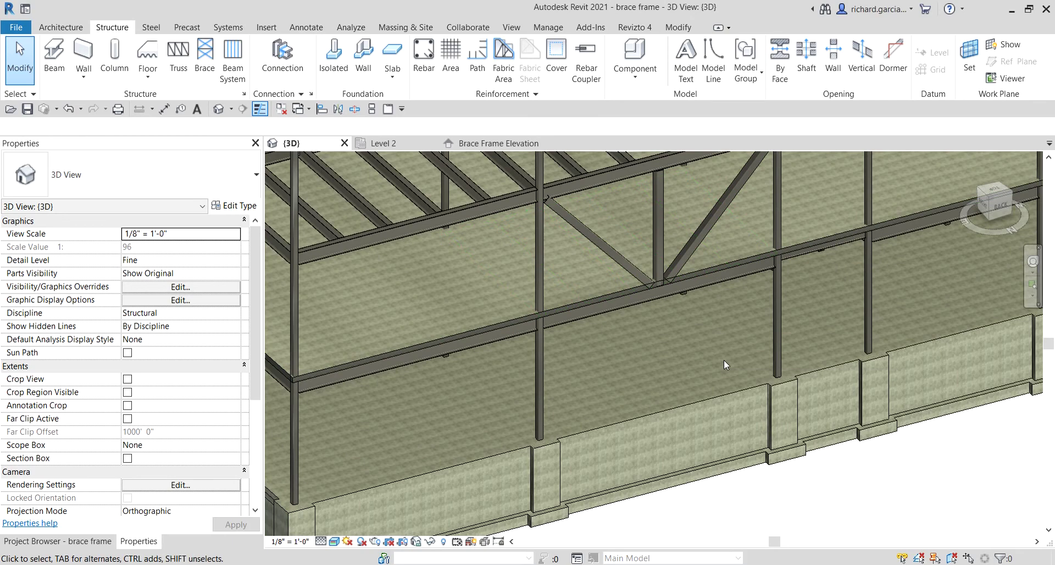
pyautogui.scroll(2, 724, 361)
pyautogui.scroll(-4, 688, 357)
pyautogui.keyDown('shift'); pyautogui.moveTo(515, 376); pyautogui.dragTo(805, 365, button='middle'); pyautogui.keyUp('shift')
pyautogui.scroll(5, 477, 325)
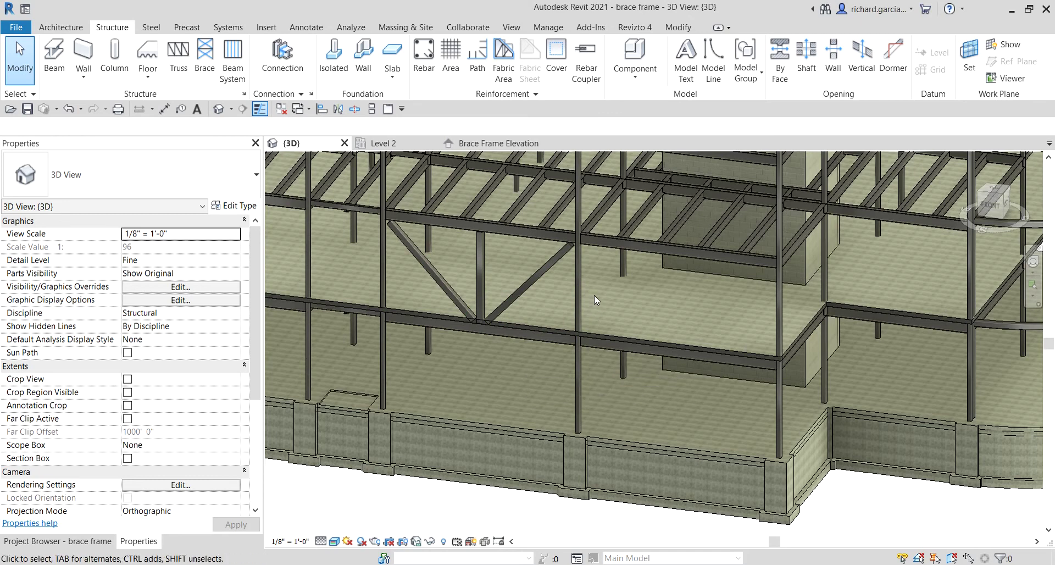
# Tile the Brace Frame Elevation, 3D and Level 2 views, fitting the whole brace frame within the elevation view.
pyautogui.click(509, 143)
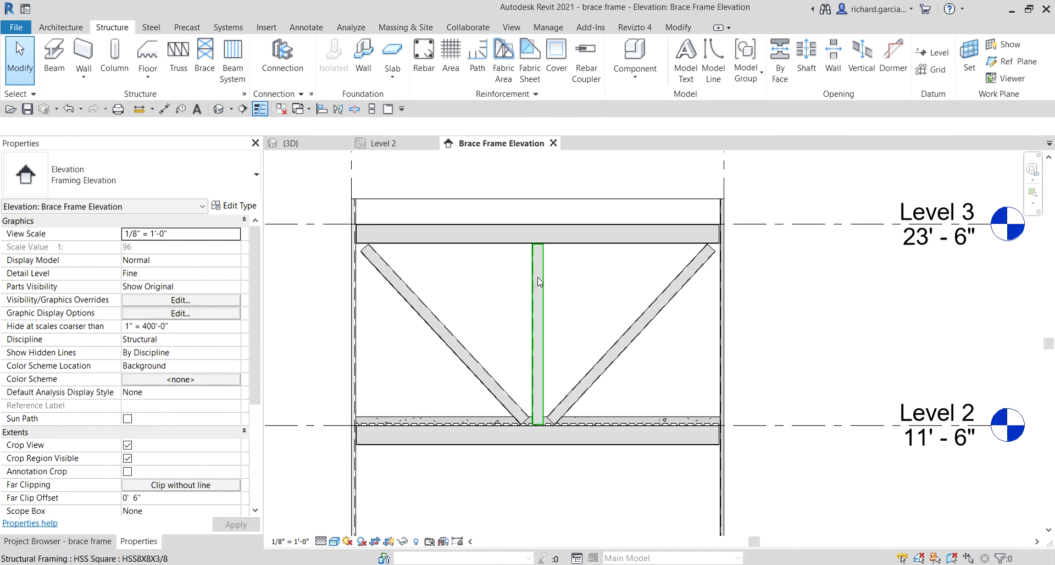
pyautogui.scroll(1, 539, 281)
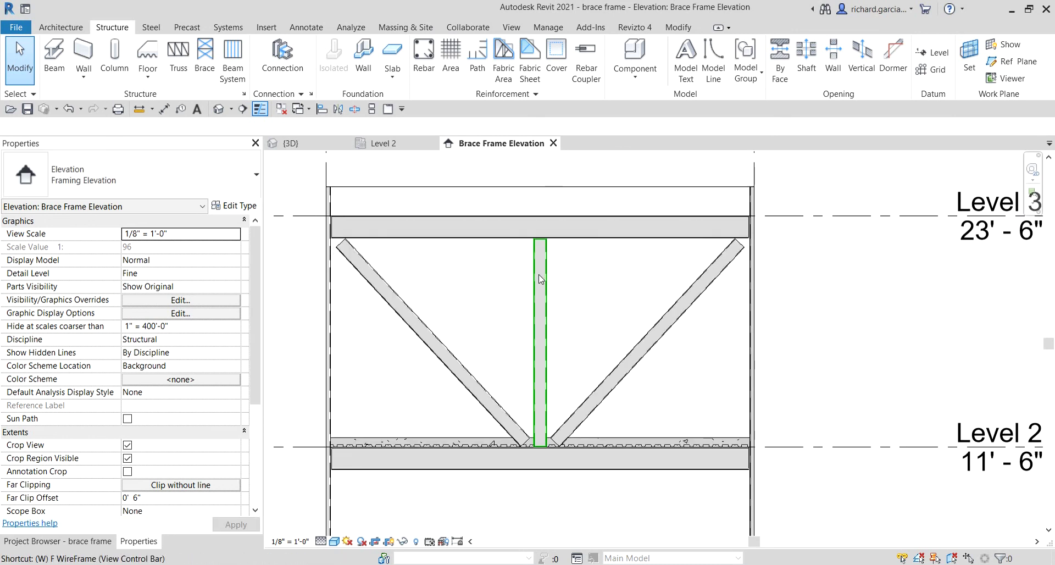
pyautogui.press('t')
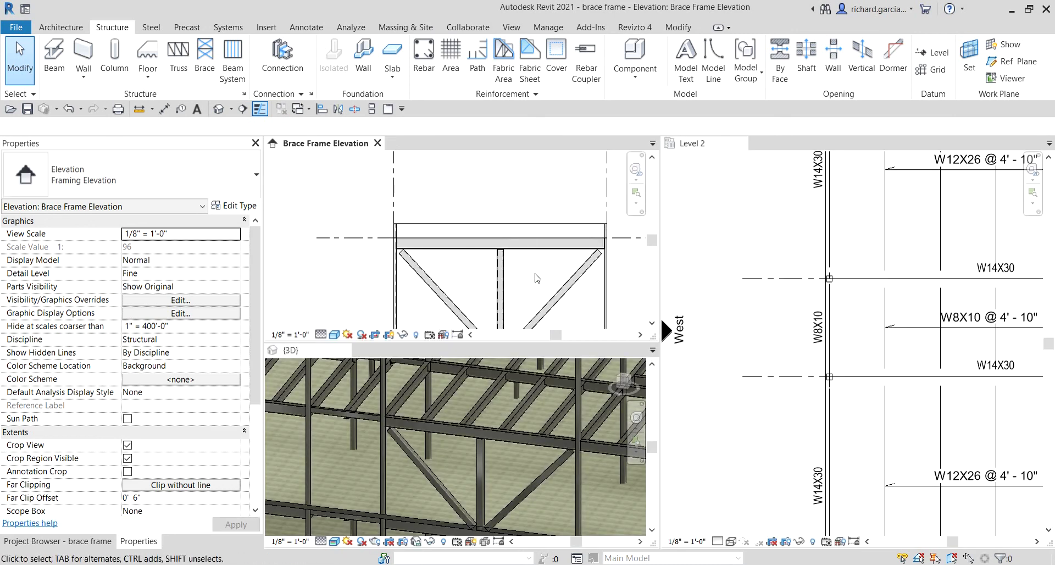
pyautogui.moveTo(537, 278); pyautogui.dragTo(491, 231, button='middle')
pyautogui.scroll(-2, 886, 290)
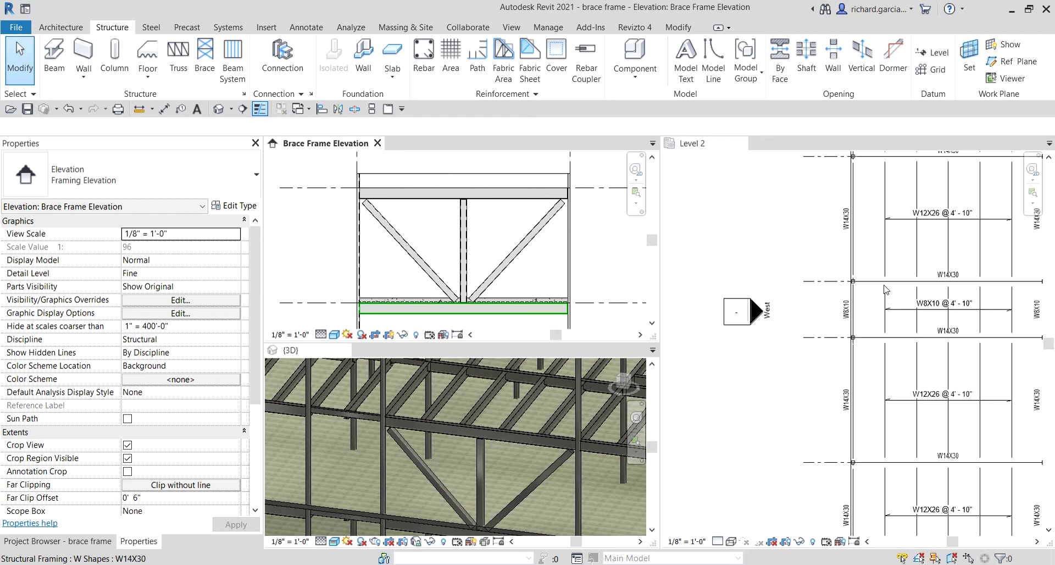
# Frame the Brace Frame Elevation marker in the Level 2 plan and the braces in the 3D view for comparison.
pyautogui.click(885, 289)
pyautogui.scroll(4, 883, 313)
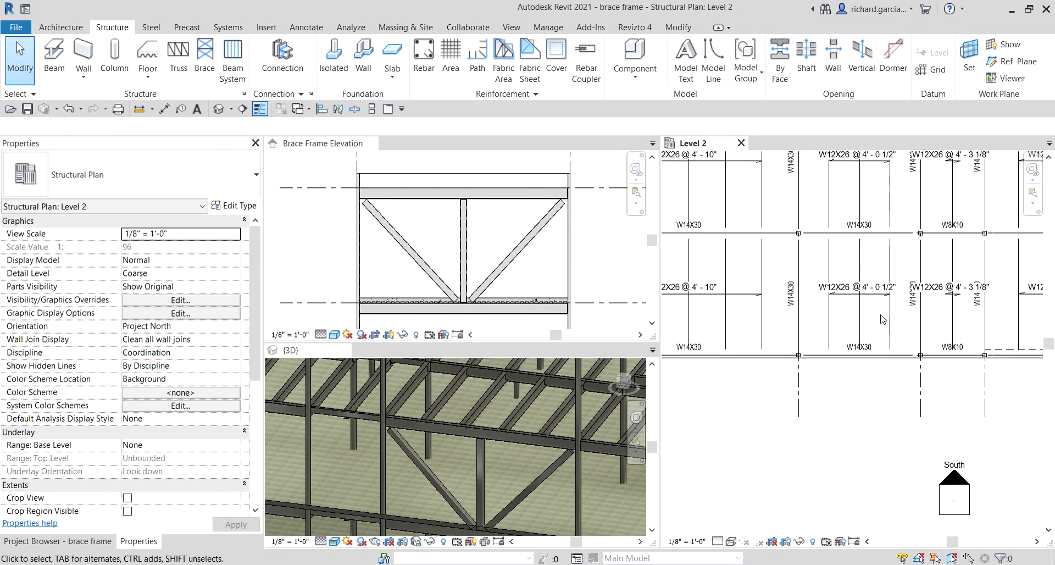
pyautogui.moveTo(882, 319); pyautogui.dragTo(934, 330, button='middle')
pyautogui.scroll(3, 967, 341)
pyautogui.moveTo(983, 353)
pyautogui.mouseDown(button='middle')
pyautogui.moveTo(918, 311)
pyautogui.moveTo(933, 309)
pyautogui.mouseUp(button='middle')
pyautogui.scroll(-2, 550, 434)
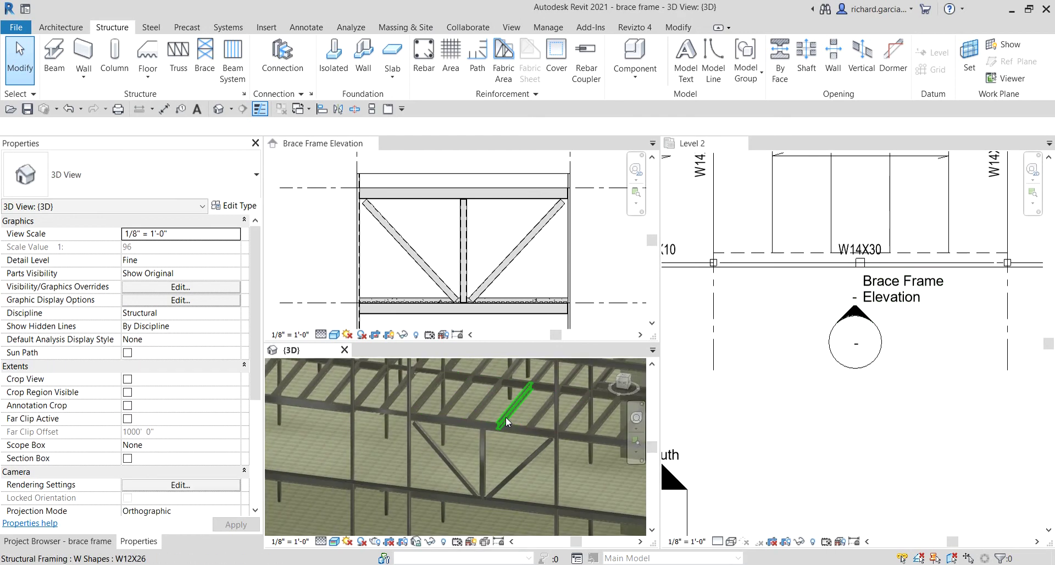
pyautogui.scroll(4, 529, 496)
pyautogui.moveTo(530, 478); pyautogui.dragTo(507, 426, button='middle')
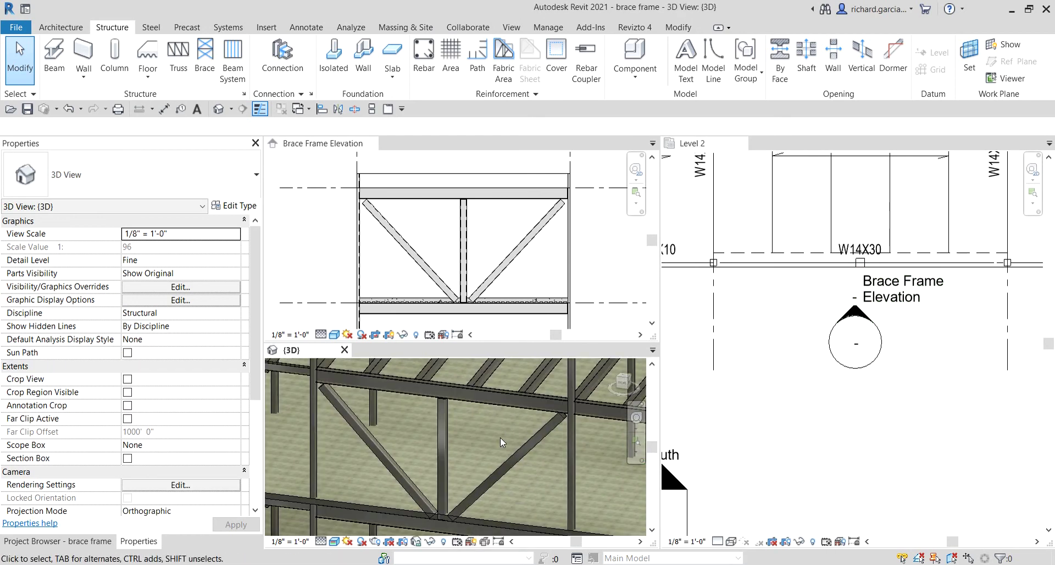